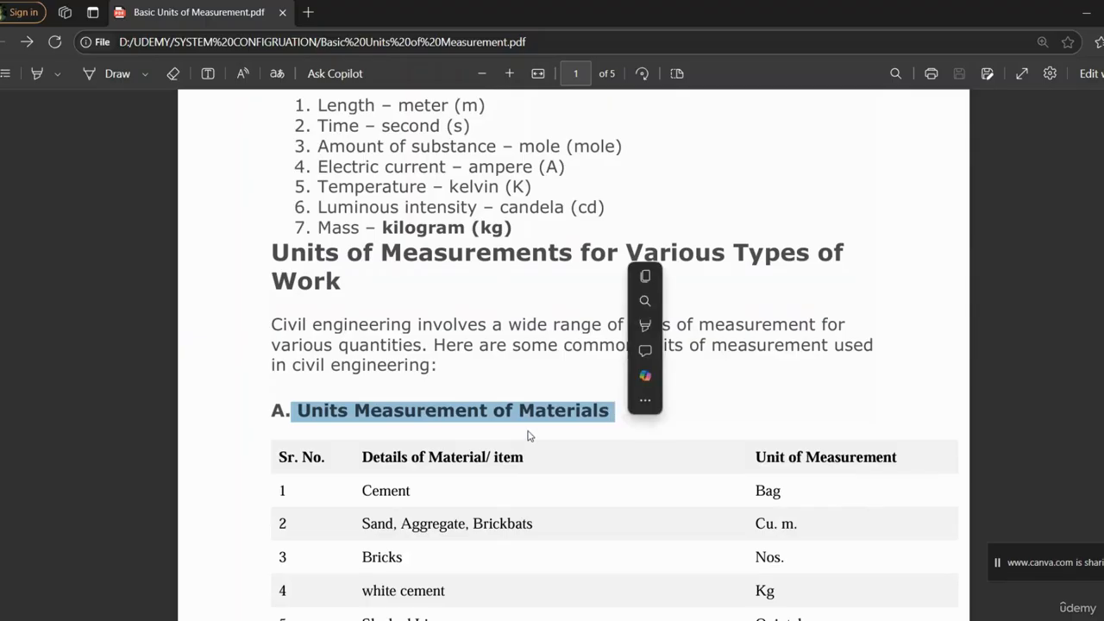
# Review the materials table's column headings and the units for cement, sand, aggregate, brickbats, bricks and white cement, marking the text being read
pyautogui.scroll(-3, 527, 436)
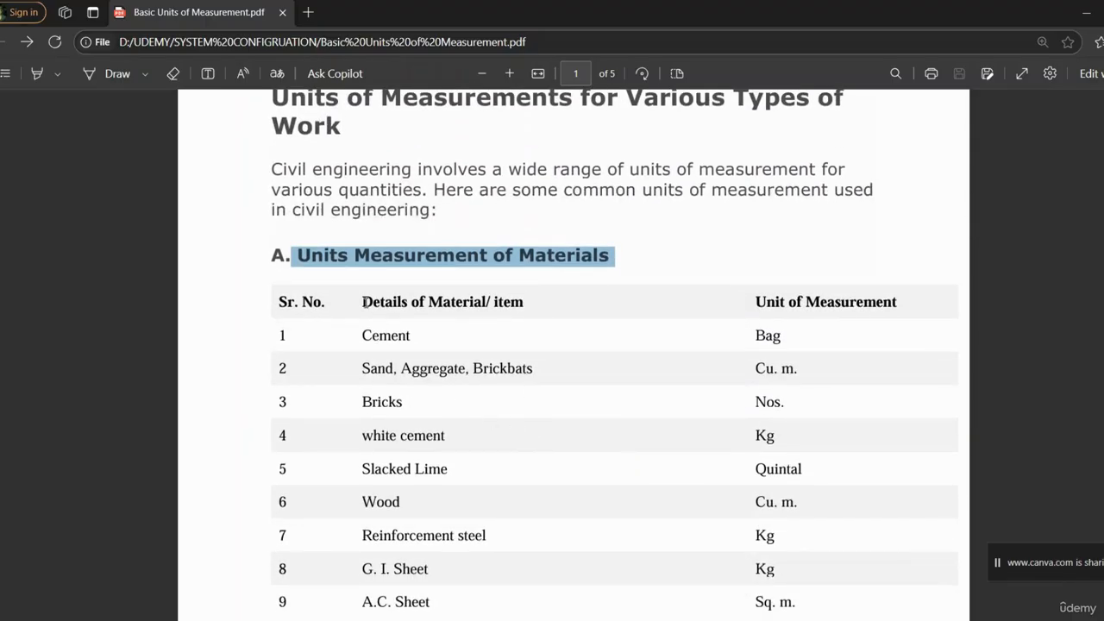
pyautogui.moveTo(366, 302); pyautogui.dragTo(523, 304)
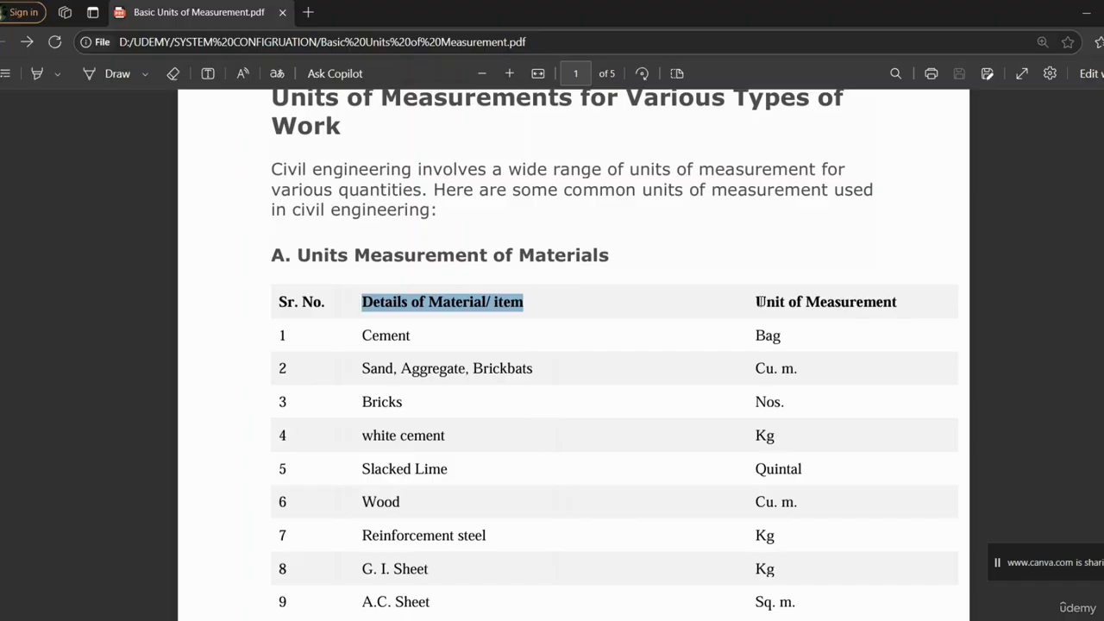
pyautogui.moveTo(753, 301); pyautogui.dragTo(903, 302)
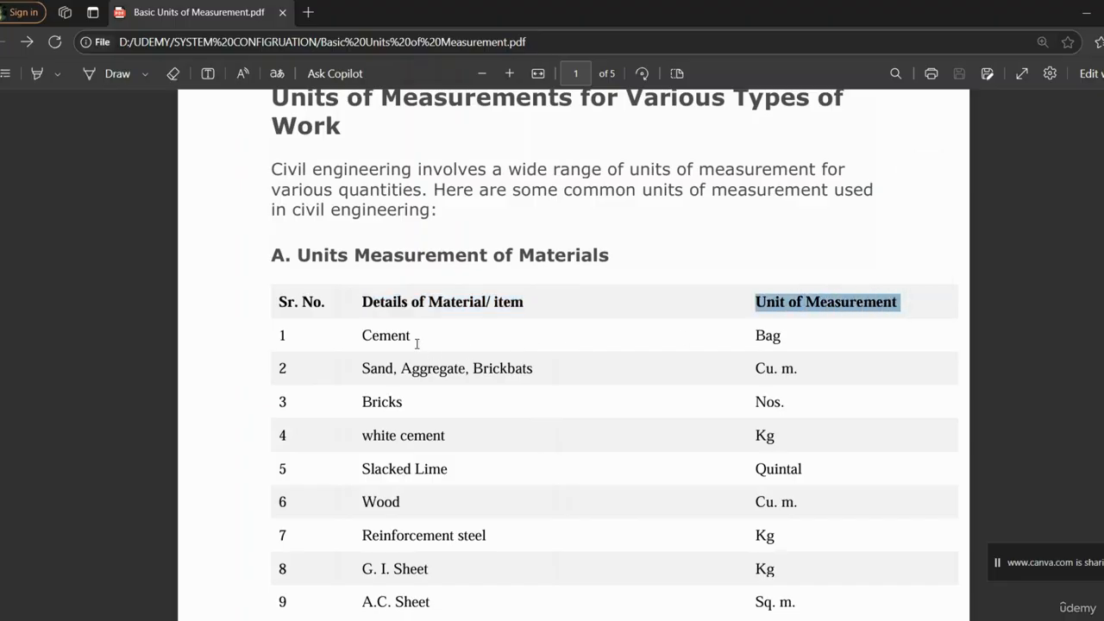
pyautogui.moveTo(417, 338); pyautogui.dragTo(346, 338)
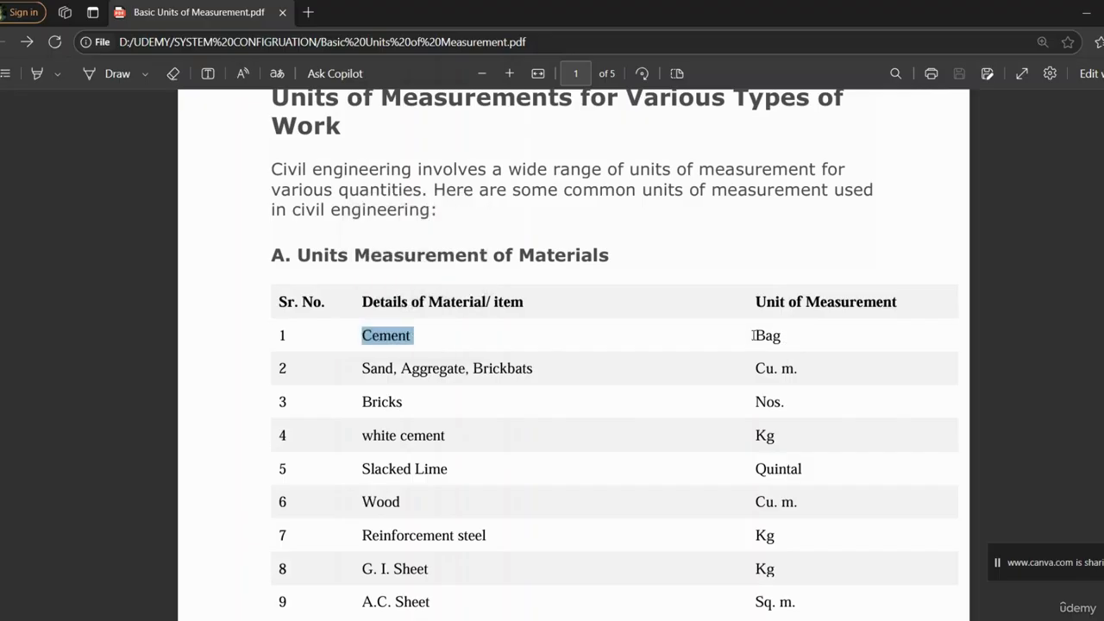
pyautogui.moveTo(752, 335); pyautogui.dragTo(785, 337)
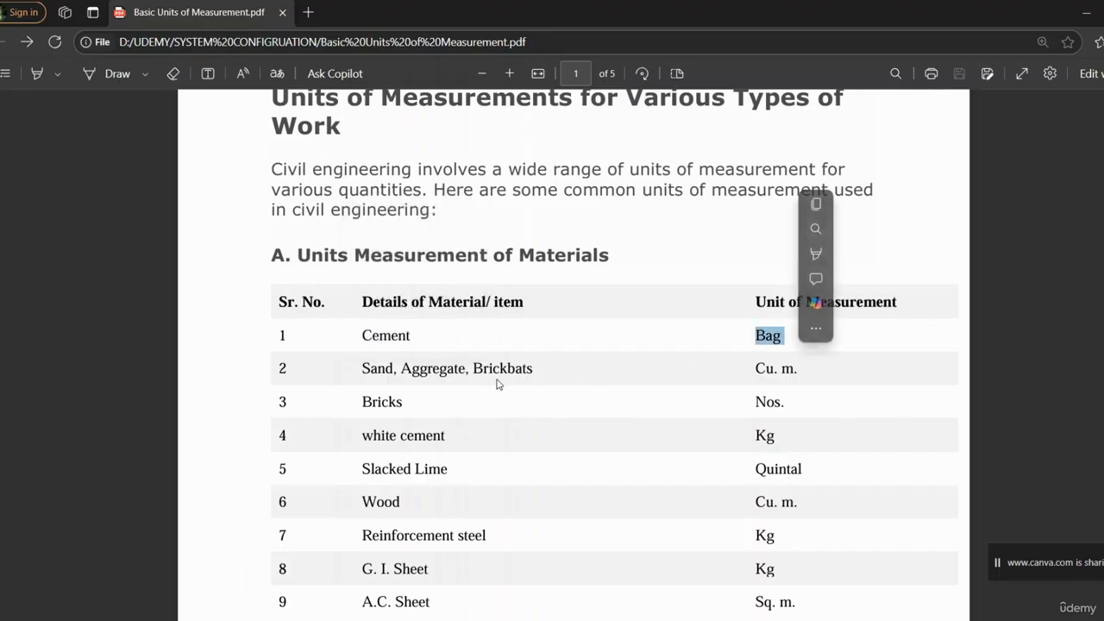
pyautogui.click(359, 371)
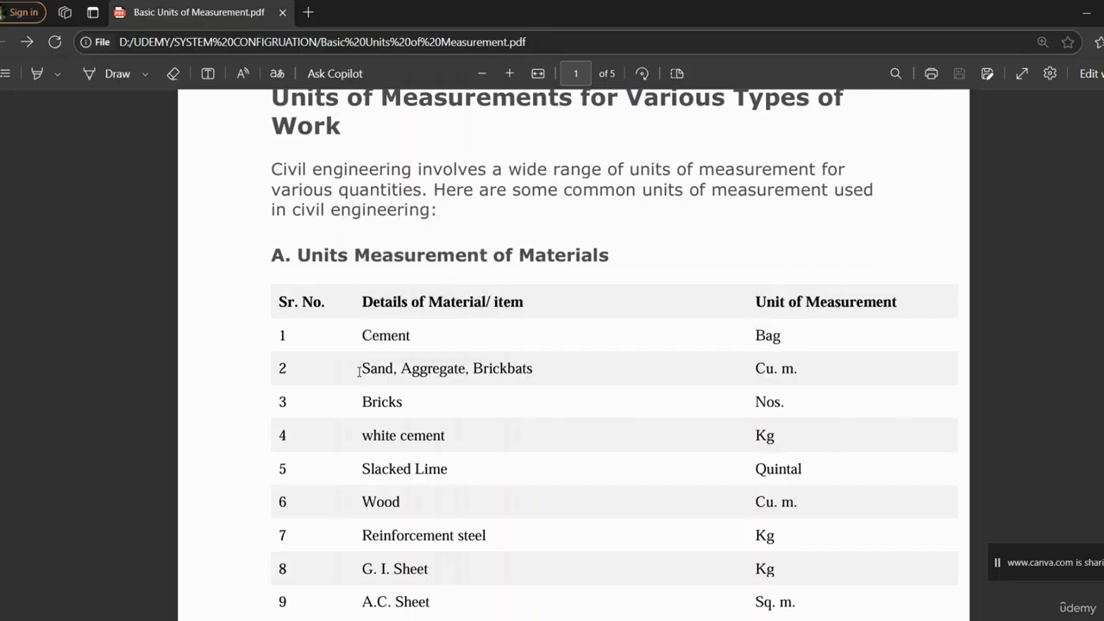
pyautogui.moveTo(361, 369); pyautogui.dragTo(534, 368)
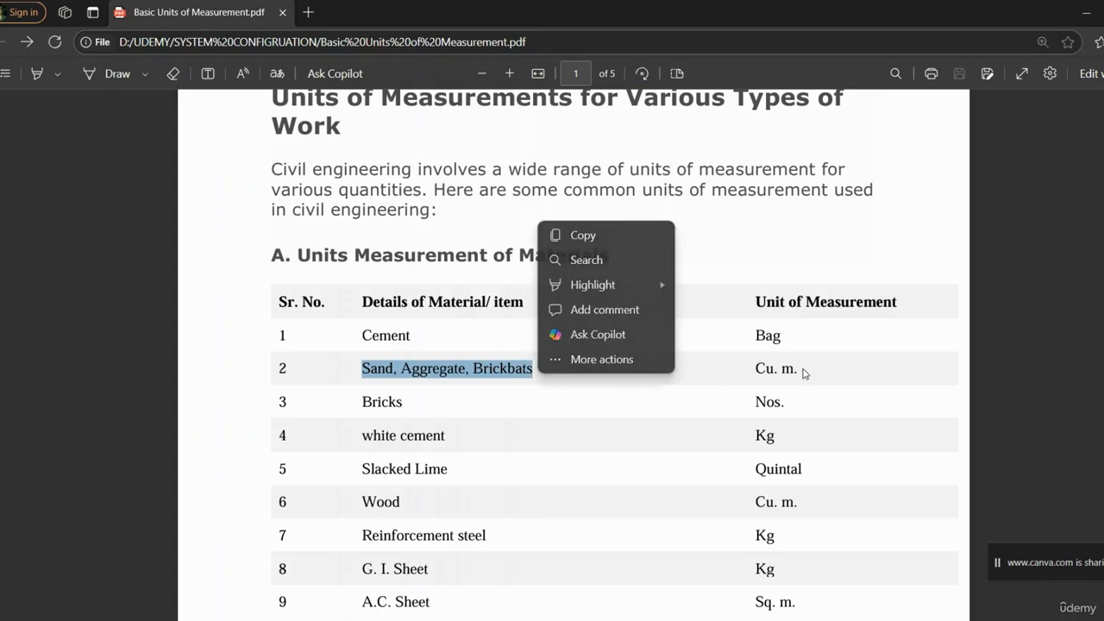
pyautogui.moveTo(364, 402); pyautogui.dragTo(433, 437)
pyautogui.click(754, 401)
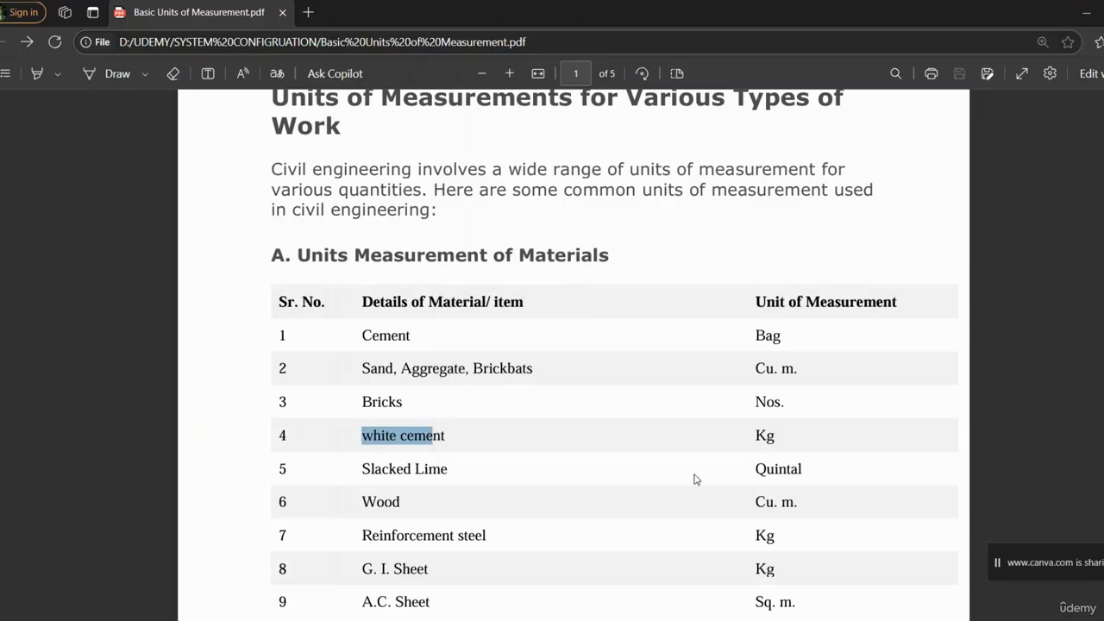
# Read through the remaining rows of the materials table, from slacked lime to wash basin
pyautogui.scroll(-2, 476, 481)
pyautogui.scroll(-2, 484, 466)
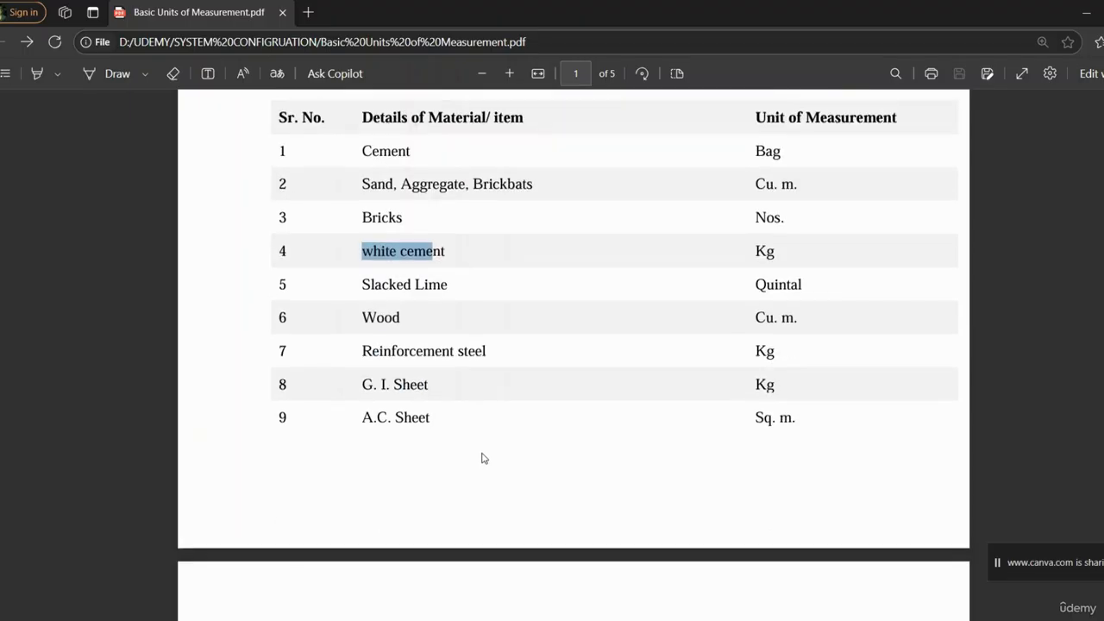
pyautogui.scroll(-2, 483, 455)
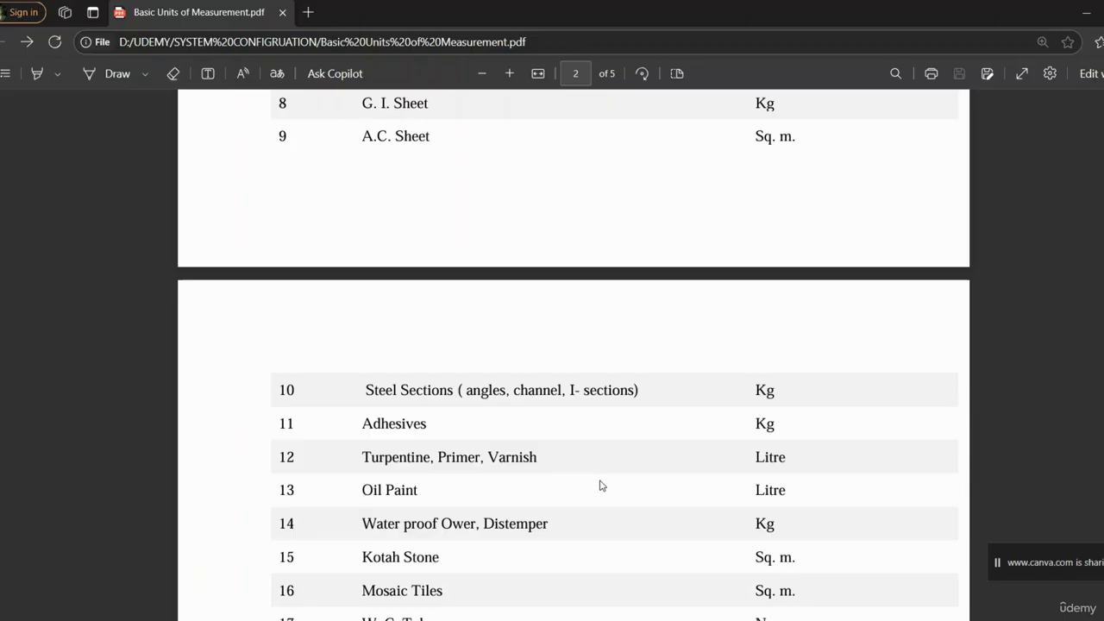
pyautogui.scroll(-5, 601, 486)
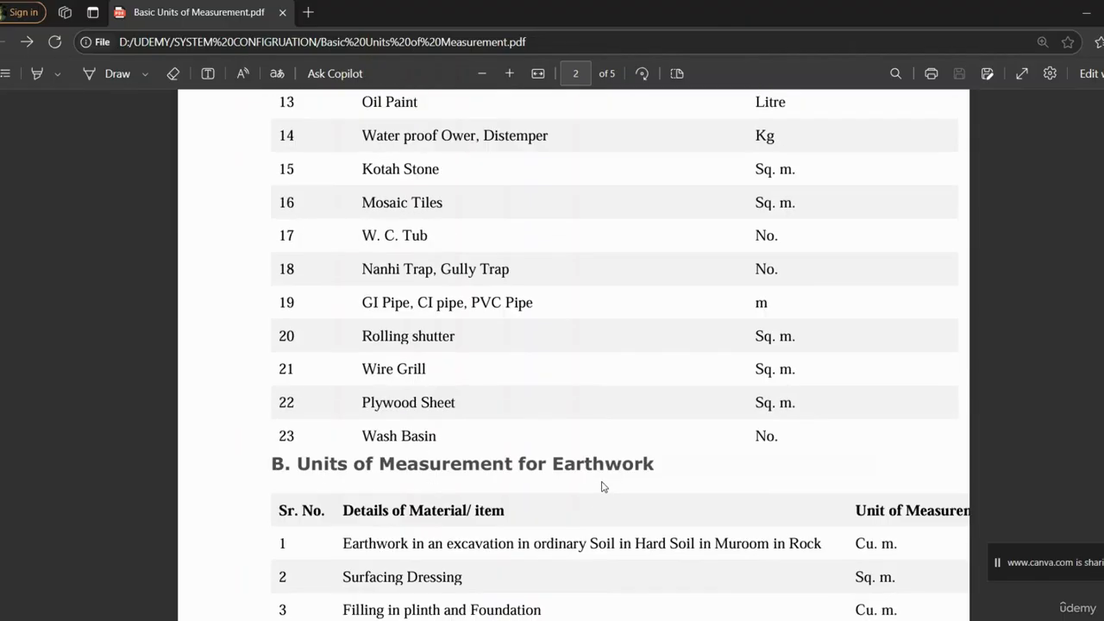
# Examine the Units of Measurement for Earthwork section, marking its heading and the excavation and surface dressing entries with their units
pyautogui.scroll(-3, 601, 485)
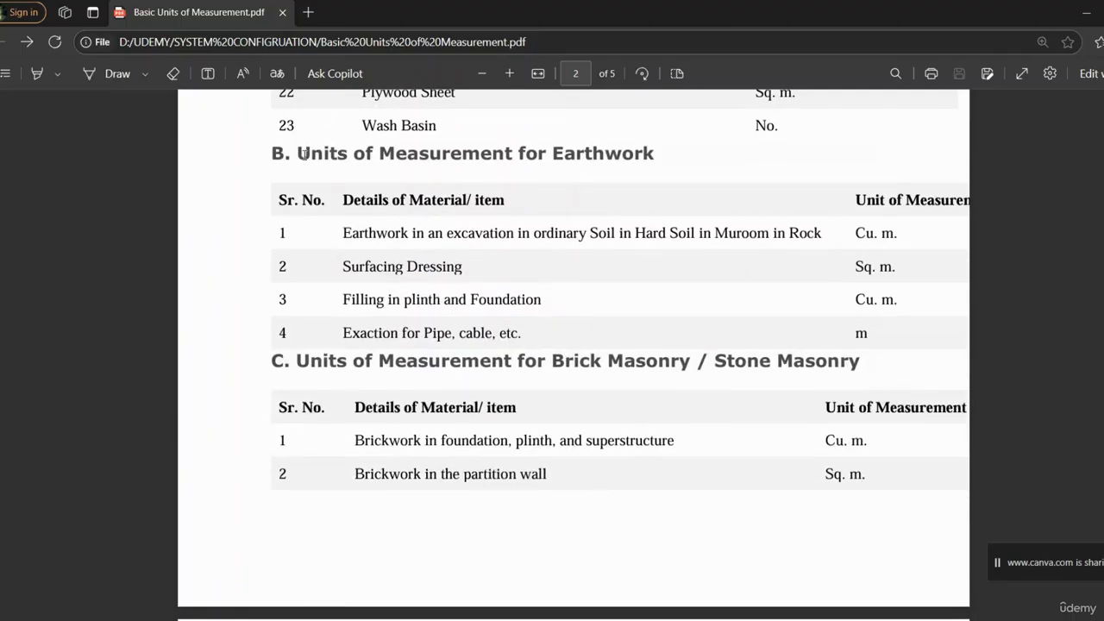
pyautogui.moveTo(304, 154); pyautogui.dragTo(626, 173)
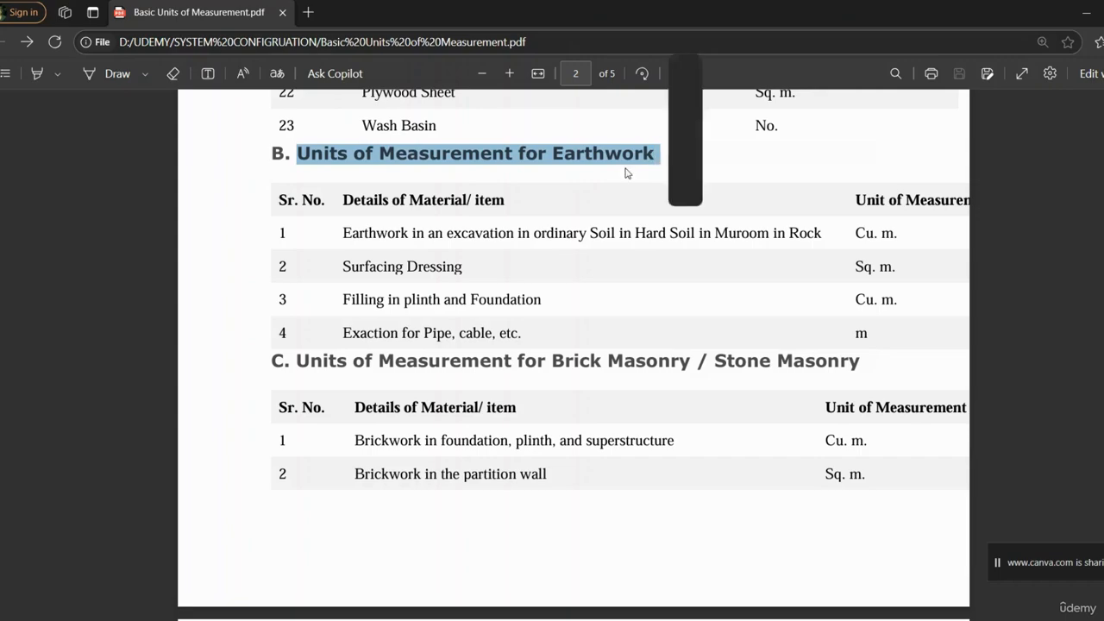
pyautogui.click(462, 234)
pyautogui.moveTo(371, 233); pyautogui.dragTo(426, 234)
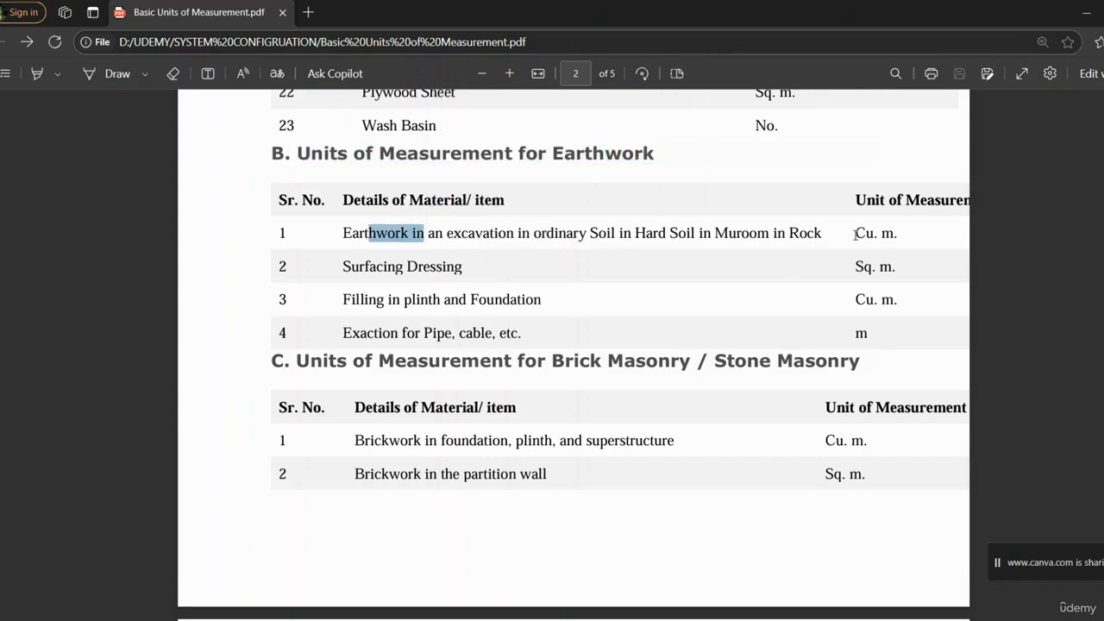
pyautogui.moveTo(854, 233); pyautogui.dragTo(901, 233)
pyautogui.moveTo(352, 266); pyautogui.dragTo(448, 270)
pyautogui.click(453, 318)
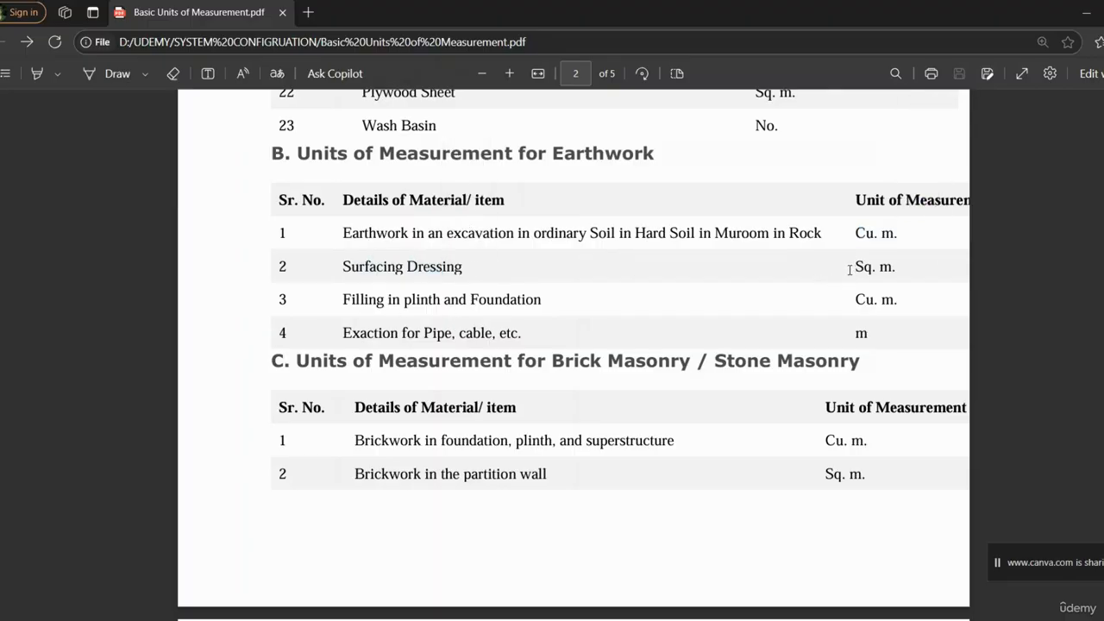
pyautogui.moveTo(851, 267); pyautogui.dragTo(905, 264)
pyautogui.click(587, 303)
# Examine the Brick Masonry / Stone Masonry section, marking its heading and the foundation, plinth and superstructure brickwork entry
pyautogui.scroll(-1, 445, 318)
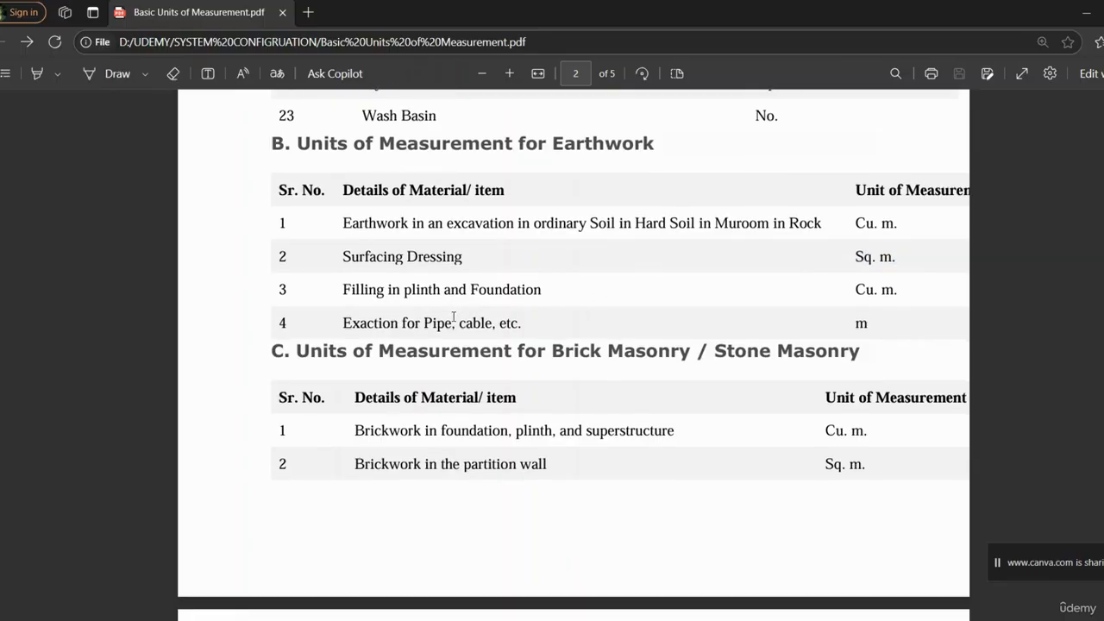
pyautogui.scroll(-1, 421, 297)
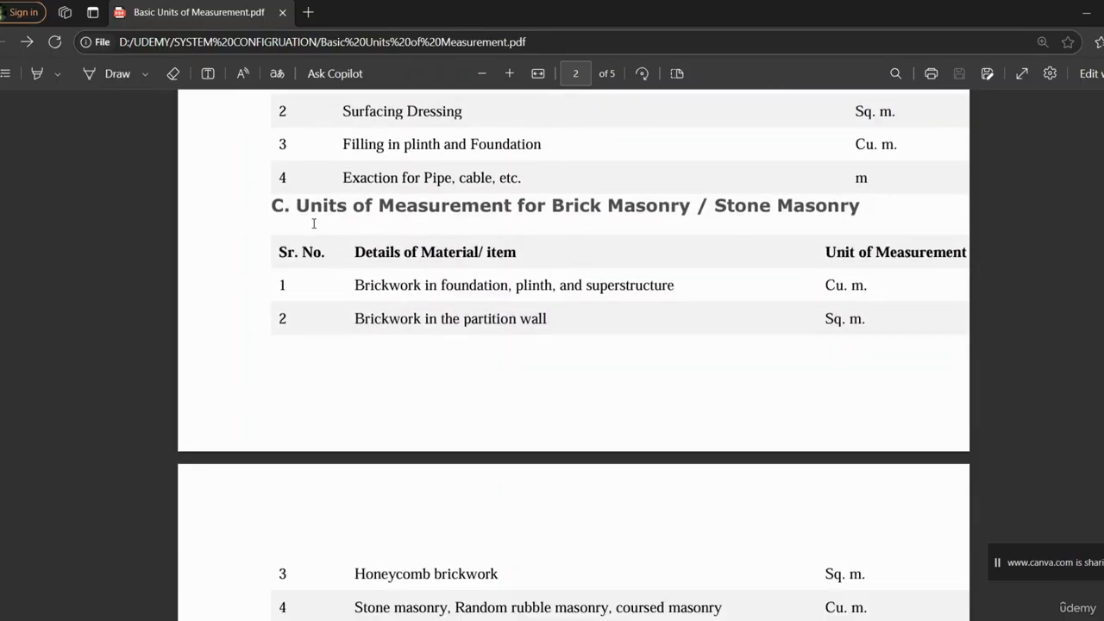
pyautogui.moveTo(292, 207); pyautogui.dragTo(860, 205)
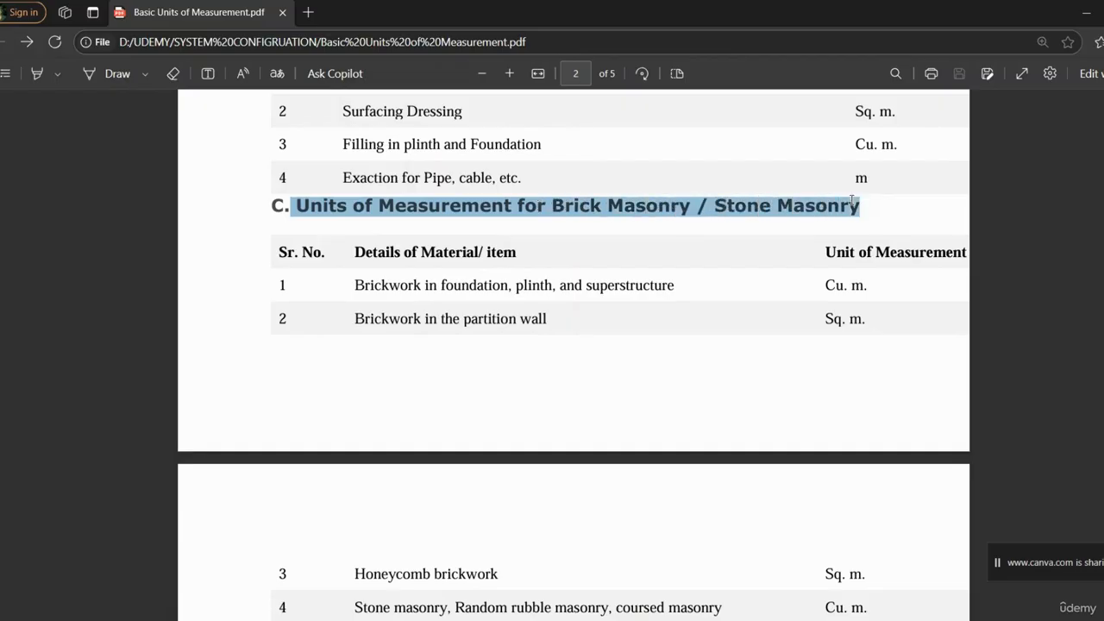
pyautogui.click(629, 259)
pyautogui.moveTo(366, 286); pyautogui.dragTo(635, 285)
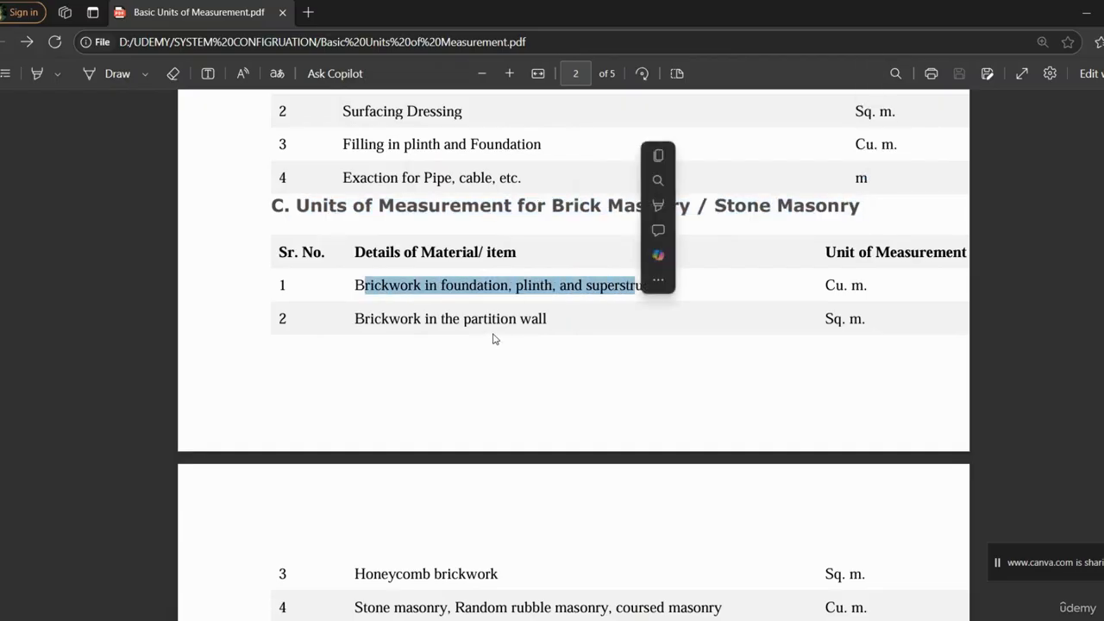
# Examine the Units of Measurement for Concrete Work table, marking the P.C.C. and R.C.C. entries and their units
pyautogui.scroll(-2, 493, 338)
pyautogui.scroll(-6, 444, 380)
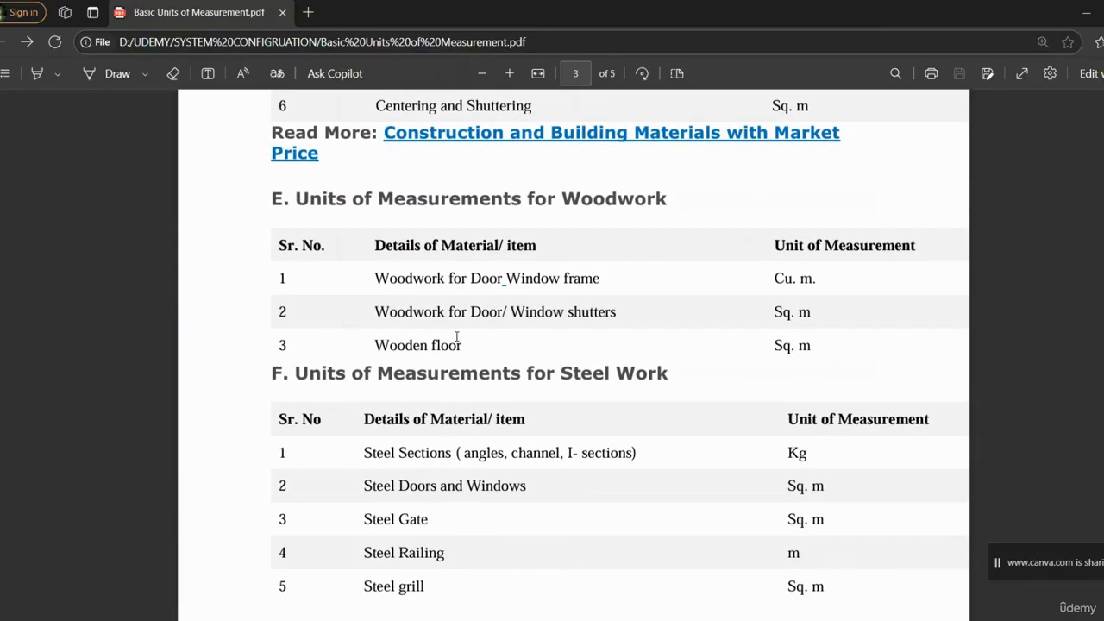
pyautogui.scroll(6, 613, 301)
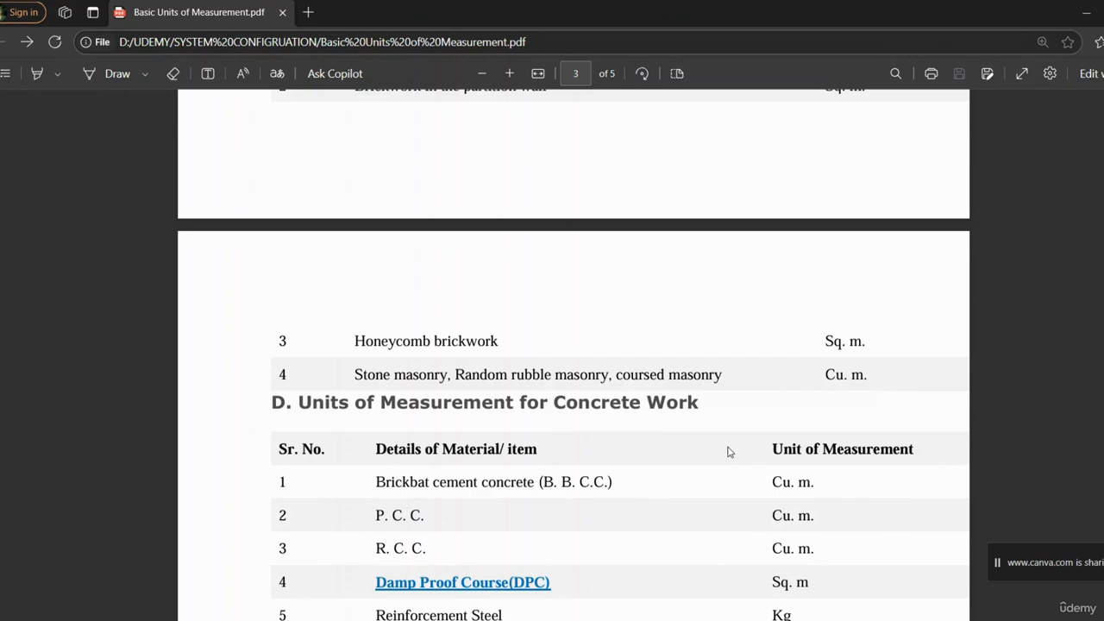
pyautogui.scroll(-2, 634, 388)
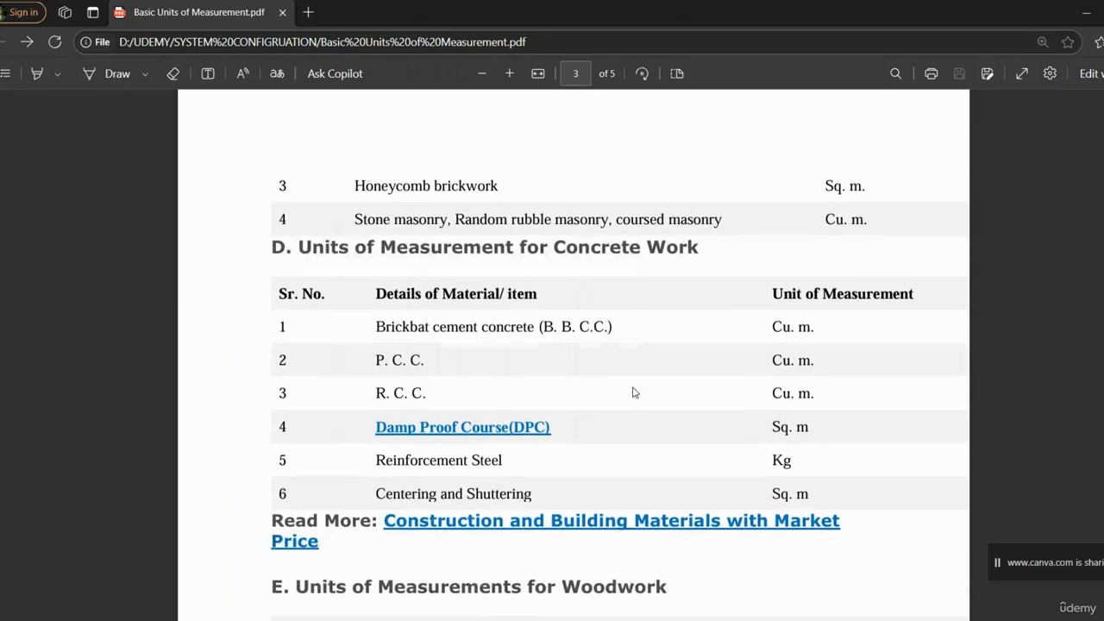
pyautogui.scroll(-1, 469, 325)
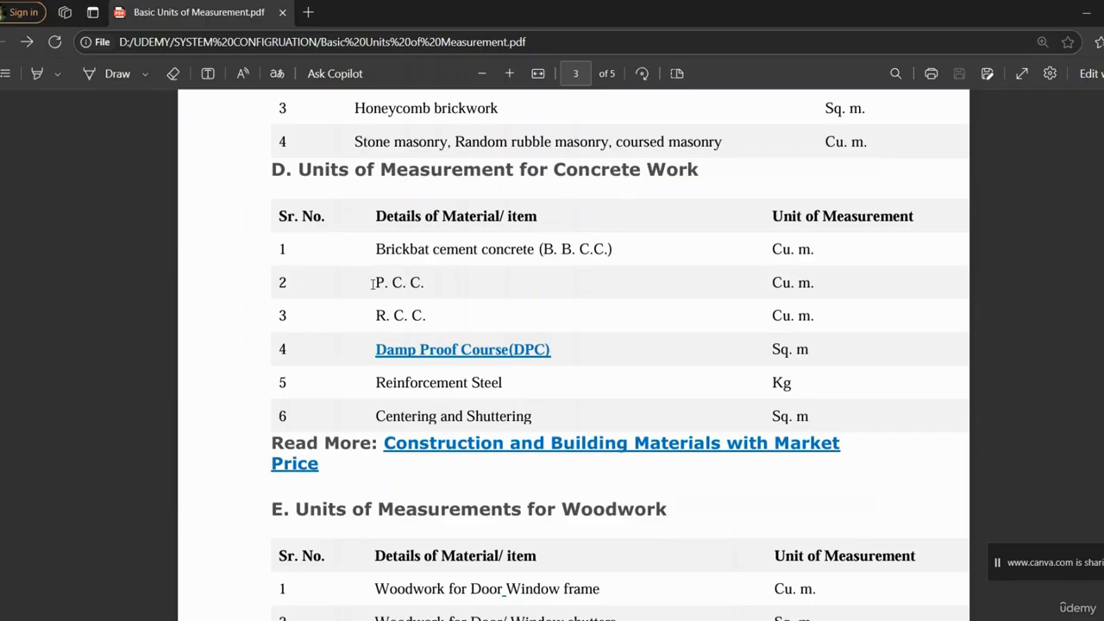
pyautogui.moveTo(372, 284); pyautogui.dragTo(432, 281)
pyautogui.moveTo(771, 284); pyautogui.dragTo(836, 292)
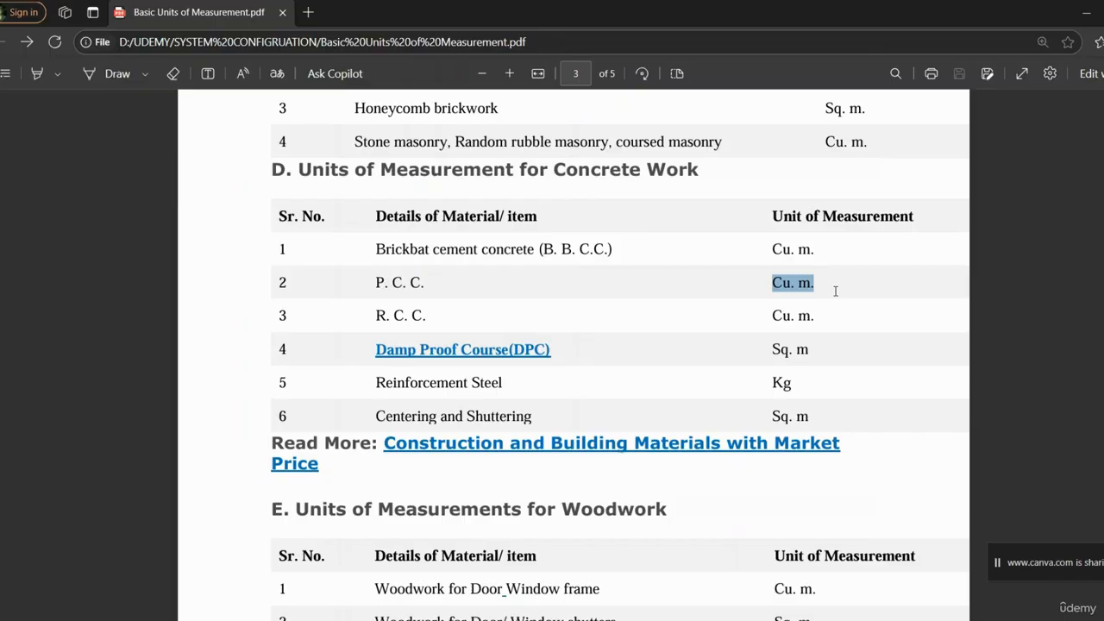
pyautogui.moveTo(366, 319); pyautogui.dragTo(452, 320)
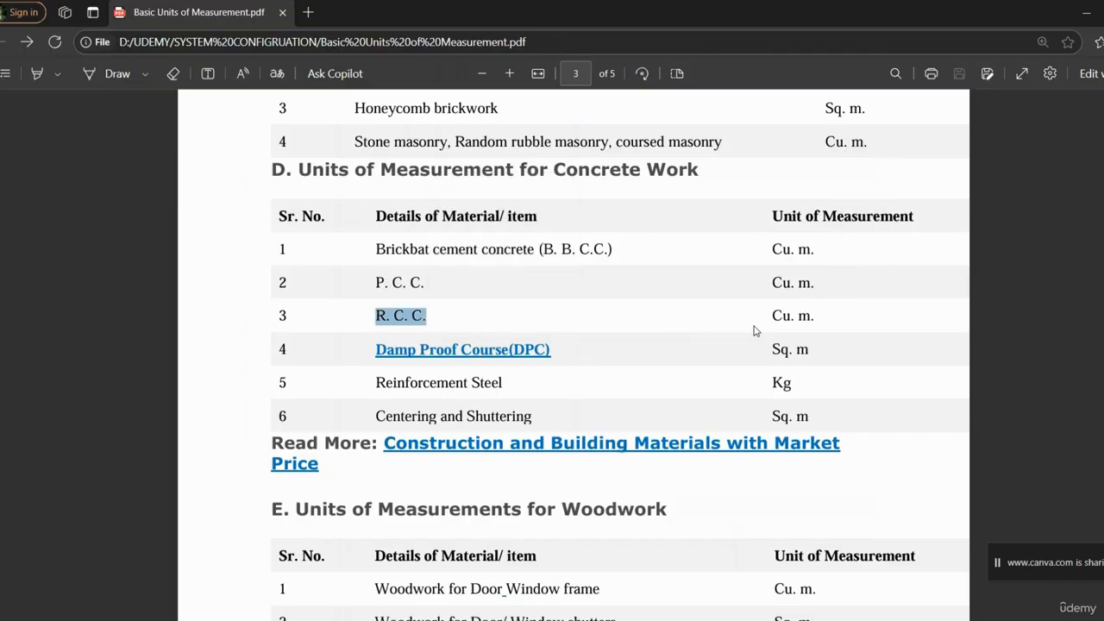
pyautogui.moveTo(767, 316); pyautogui.dragTo(820, 319)
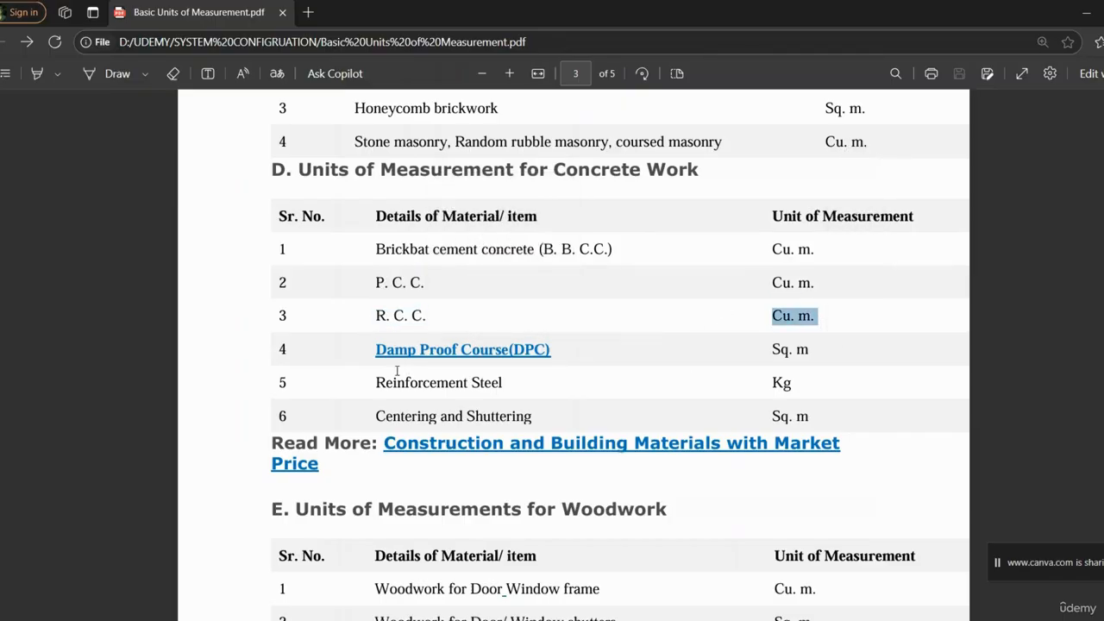
# Examine the Units of Measurements for Woodwork section, marking its heading, the door and window frame entry and the shutters' unit
pyautogui.scroll(-3, 350, 397)
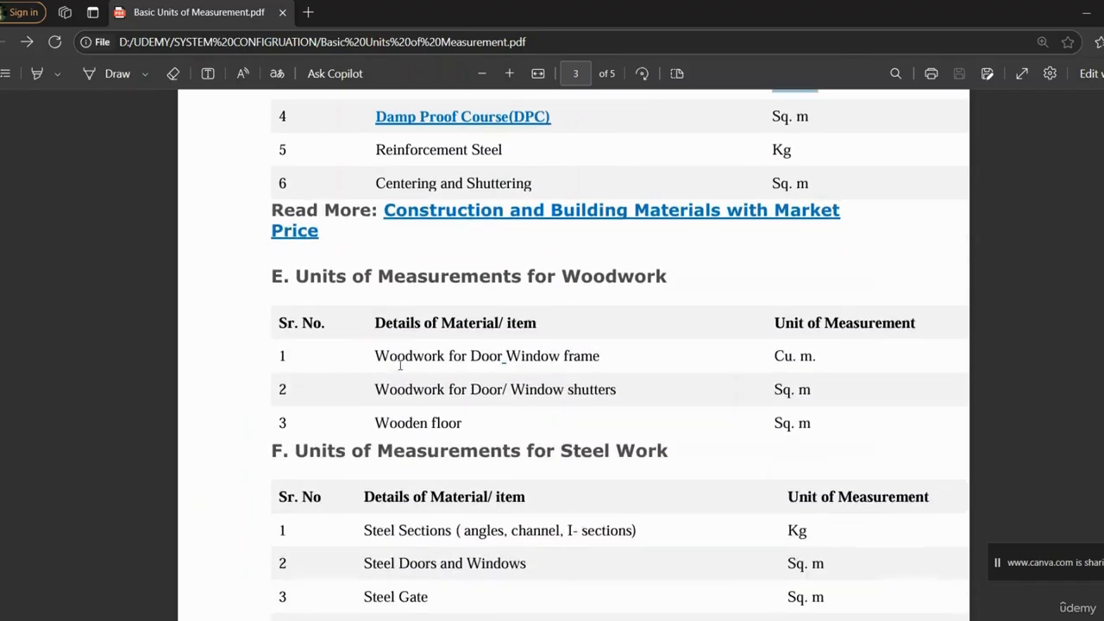
pyautogui.moveTo(296, 283); pyautogui.dragTo(674, 285)
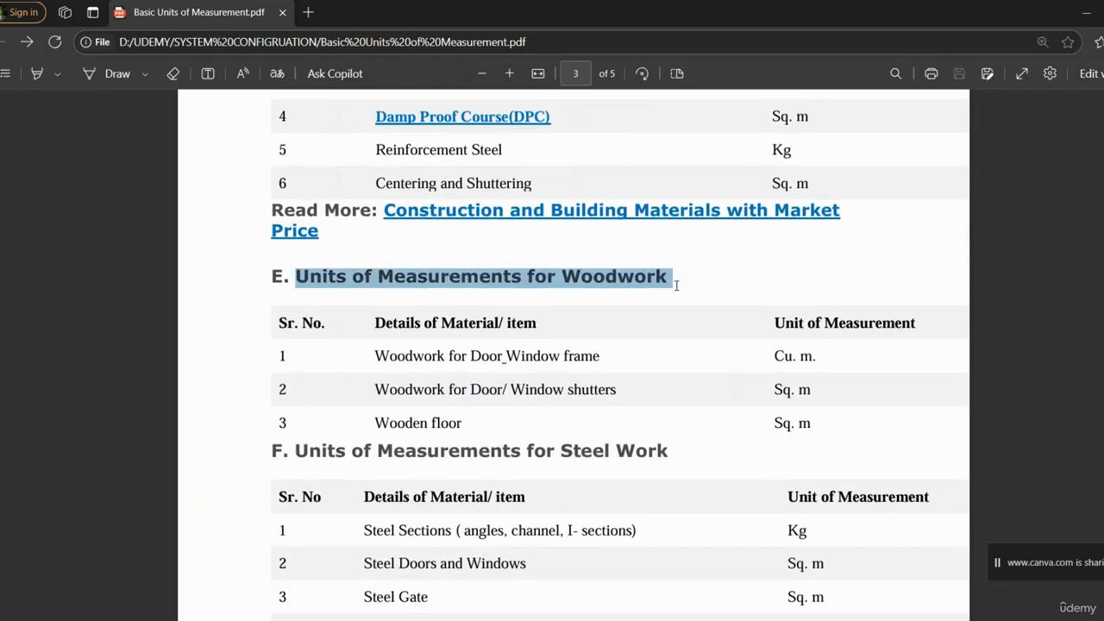
pyautogui.click(632, 291)
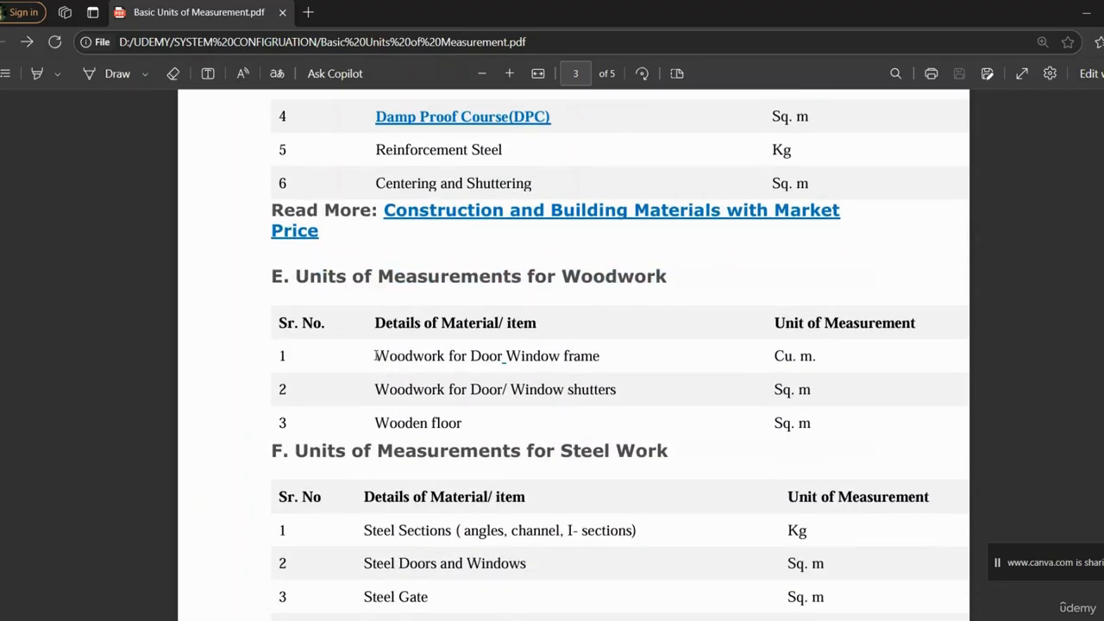
pyautogui.moveTo(375, 355); pyautogui.dragTo(601, 357)
pyautogui.click(712, 389)
pyautogui.moveTo(774, 392); pyautogui.dragTo(823, 392)
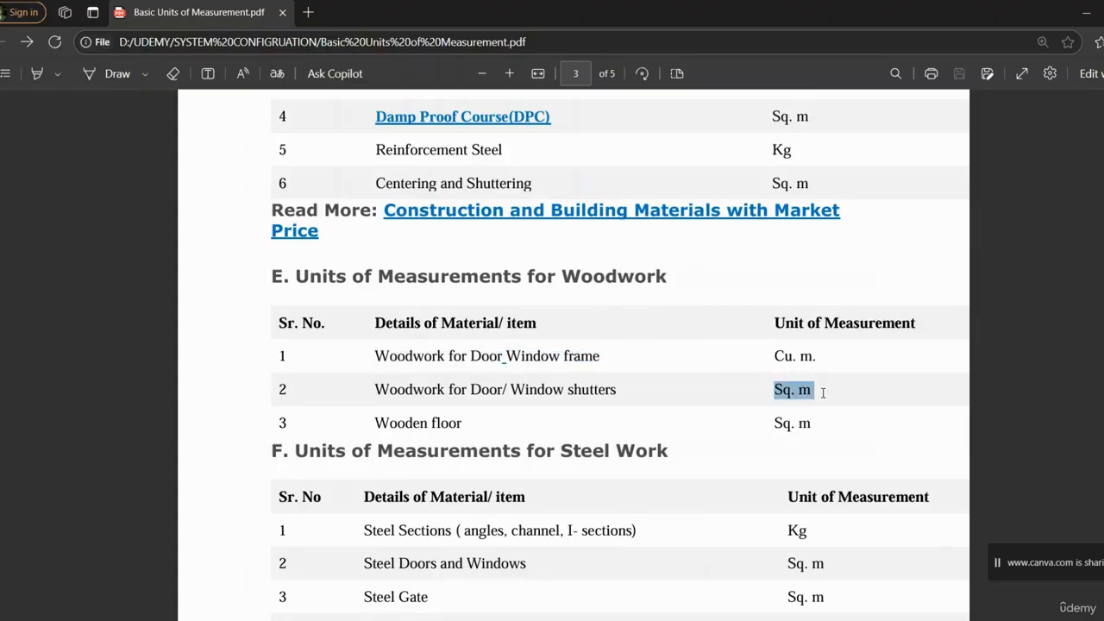
# Examine the Units of Measurements for Steel Work section and mark its heading
pyautogui.scroll(-5, 565, 433)
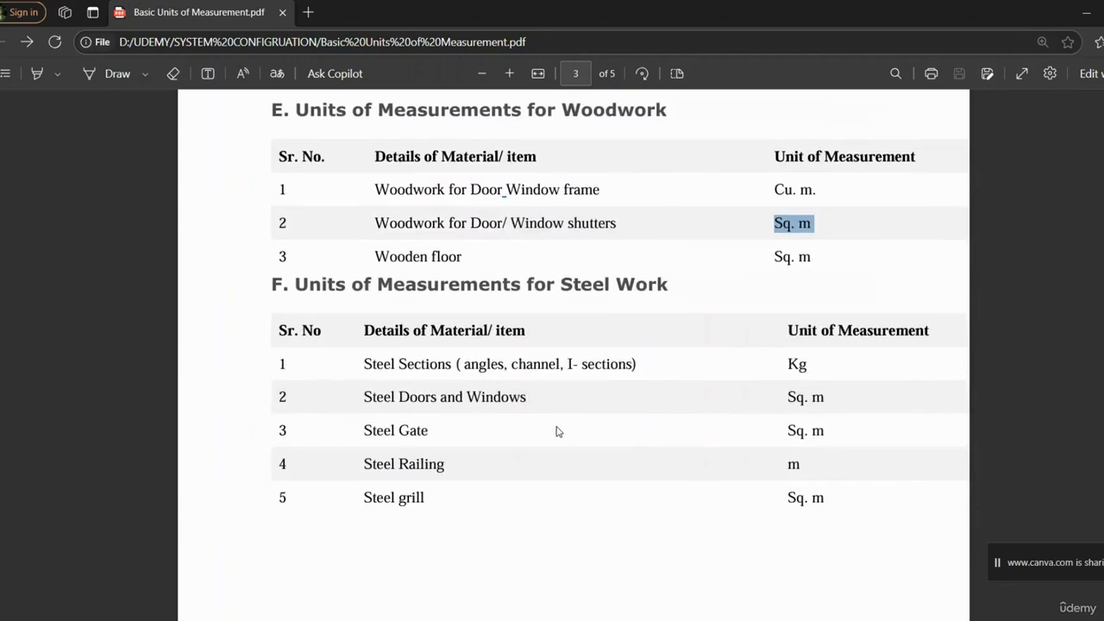
pyautogui.moveTo(296, 217); pyautogui.dragTo(671, 221)
pyautogui.click(594, 272)
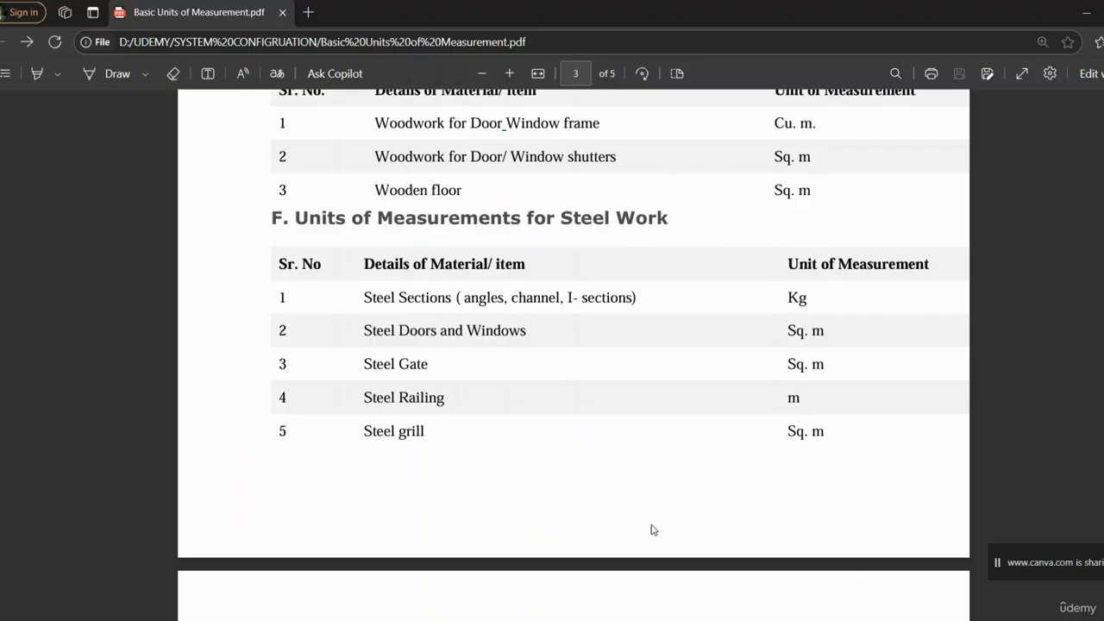
# Examine the Units of Measurement for Roofing section, marking its heading and the Tiled Roof entry
pyautogui.scroll(-5, 545, 439)
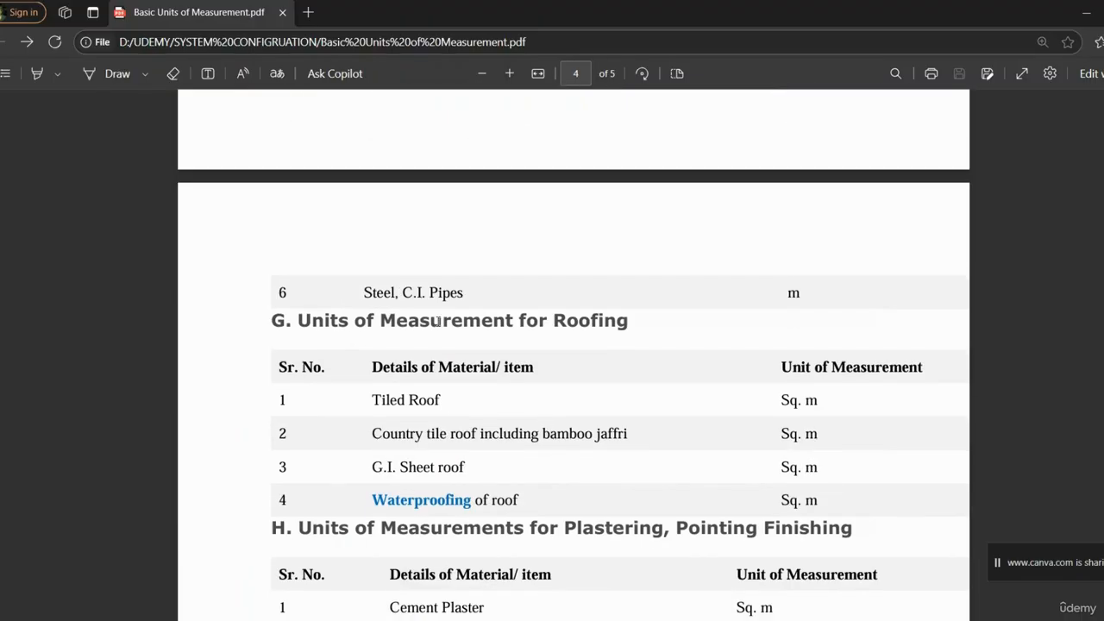
pyautogui.moveTo(632, 323); pyautogui.dragTo(380, 324)
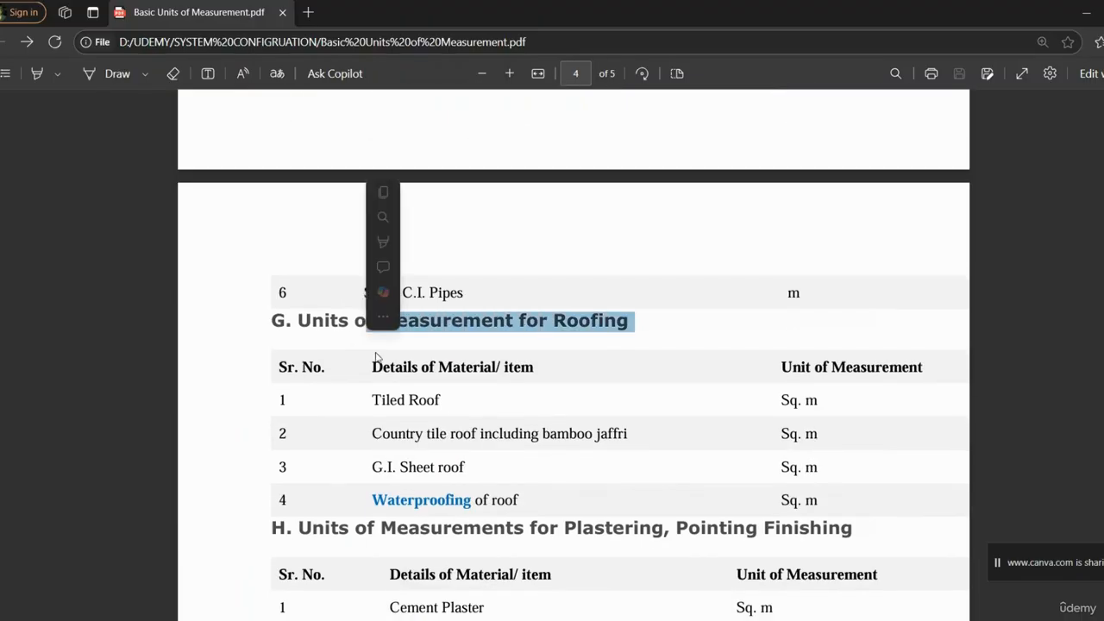
pyautogui.click(365, 413)
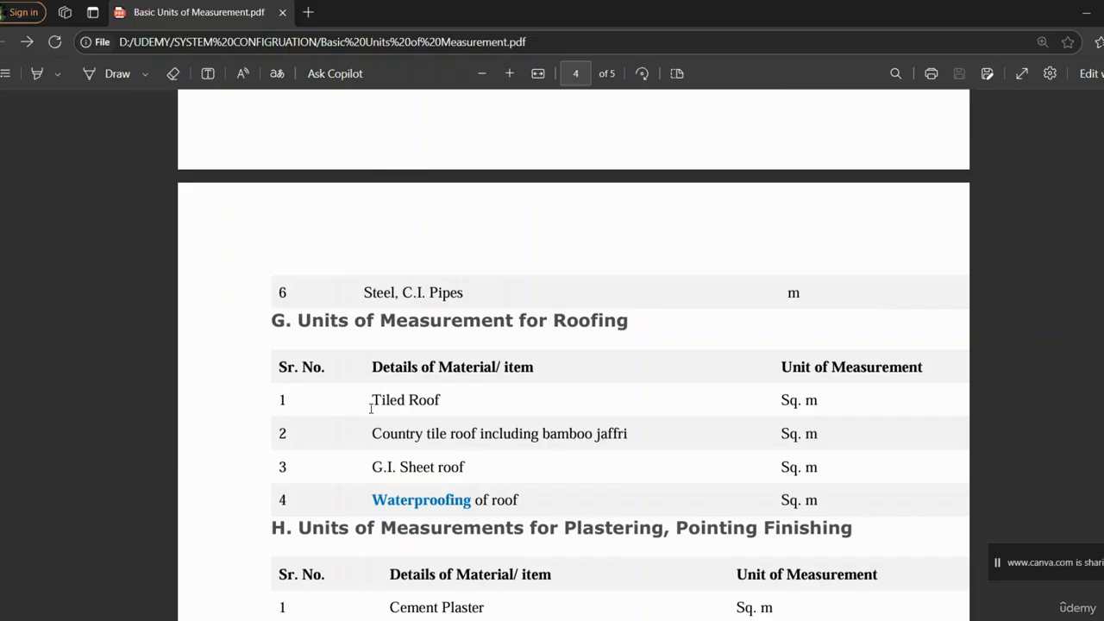
pyautogui.moveTo(371, 408); pyautogui.dragTo(483, 399)
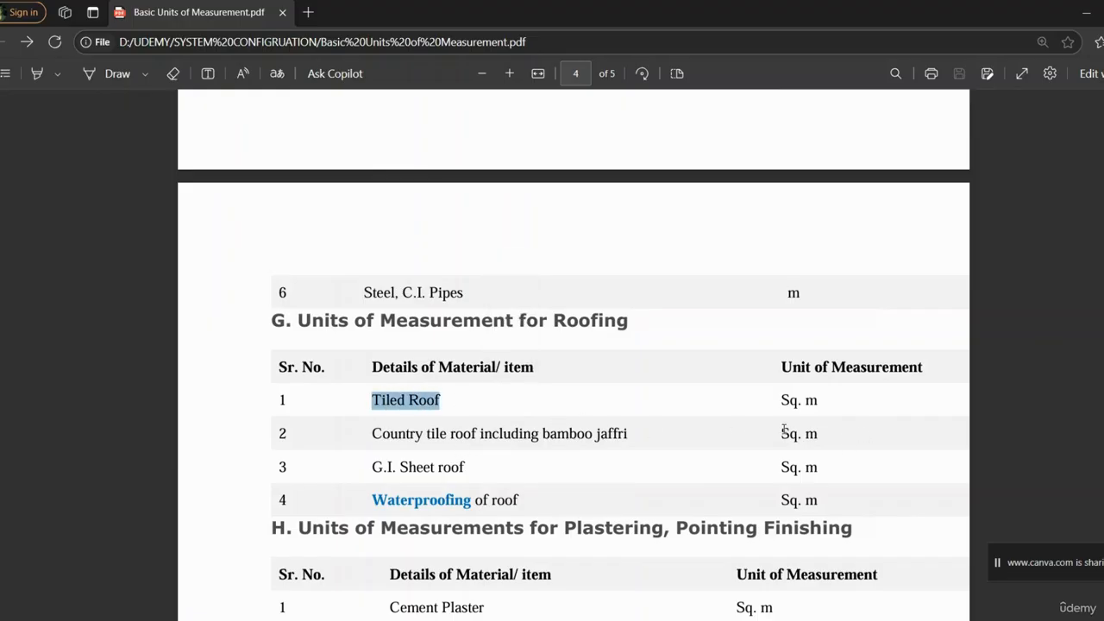
pyautogui.scroll(-1, 513, 471)
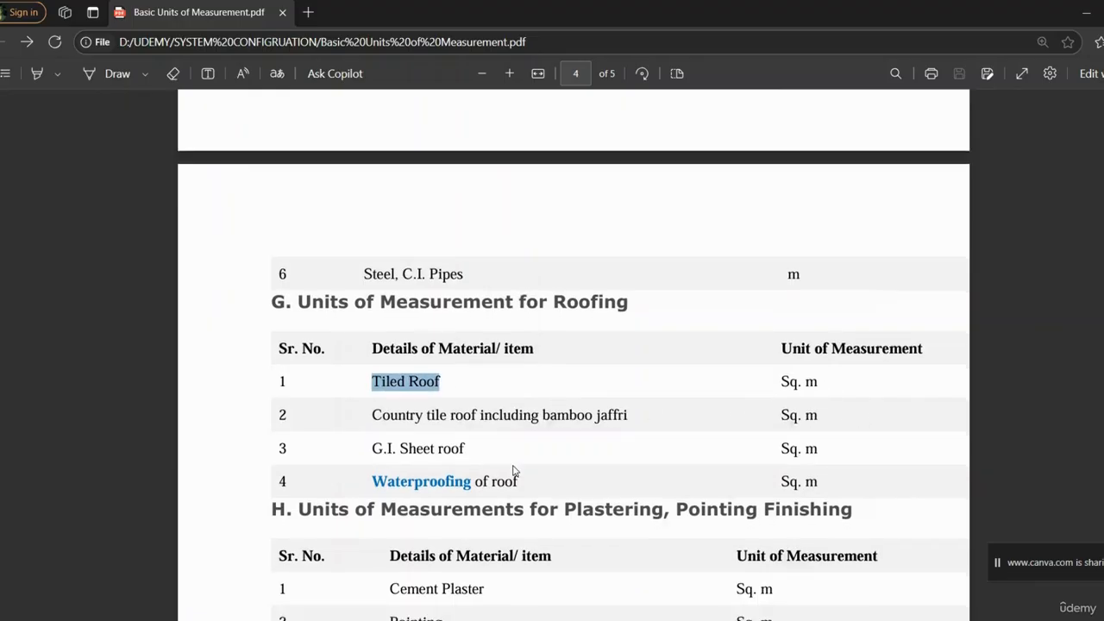
# Examine the Plastering, Pointing Finishing section, marking the Cement Plaster entry and its unit
pyautogui.scroll(-3, 513, 470)
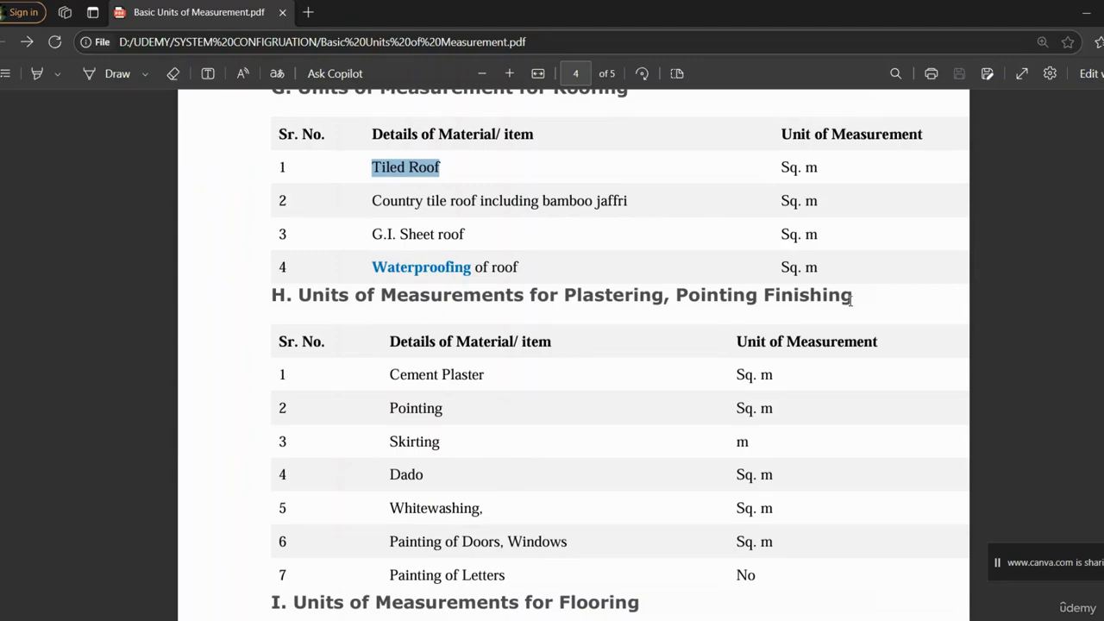
pyautogui.click(610, 367)
pyautogui.moveTo(389, 377); pyautogui.dragTo(485, 377)
pyautogui.click(410, 386)
pyautogui.moveTo(386, 375); pyautogui.dragTo(485, 377)
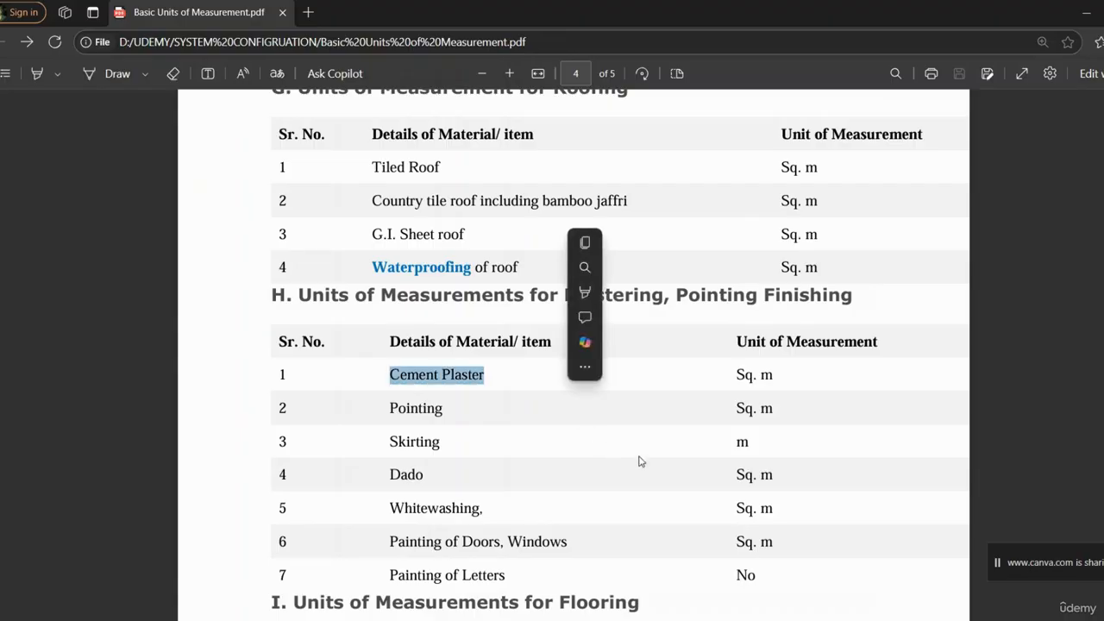
pyautogui.moveTo(728, 374); pyautogui.dragTo(784, 374)
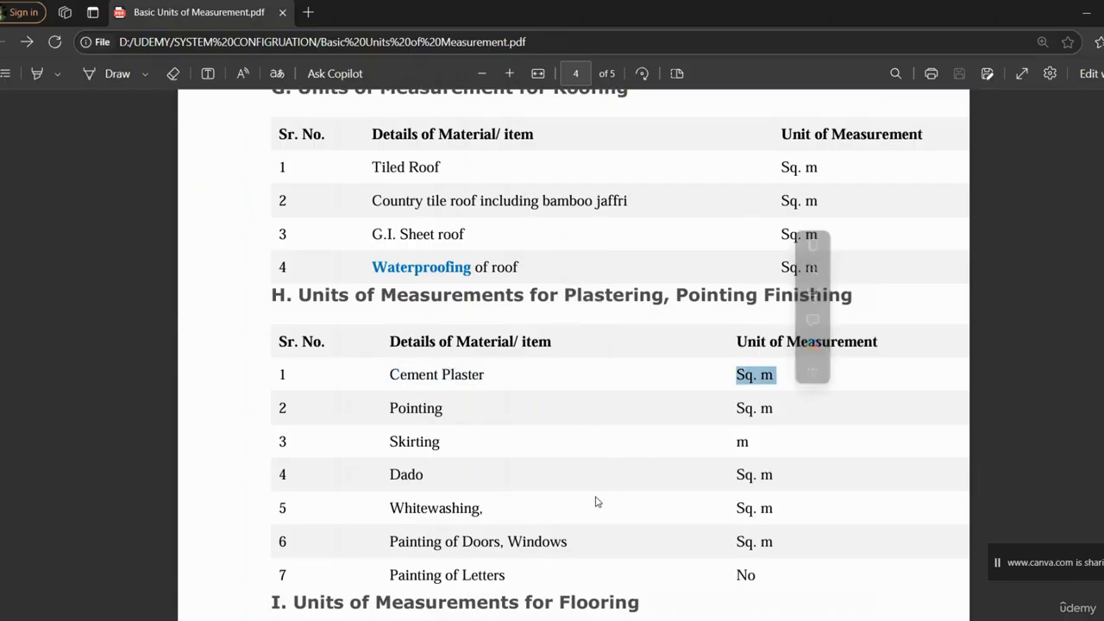
# Examine the units of measurement for flooring and for miscellaneous items through to the end of the document
pyautogui.scroll(-5, 597, 502)
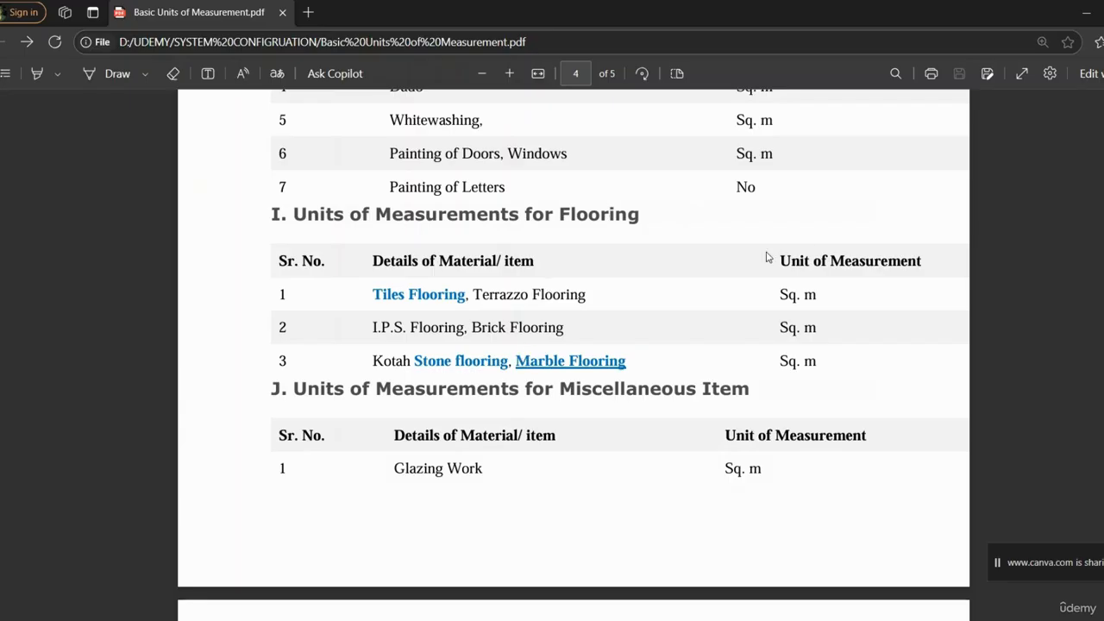
pyautogui.scroll(-2, 607, 323)
pyautogui.scroll(-1, 361, 241)
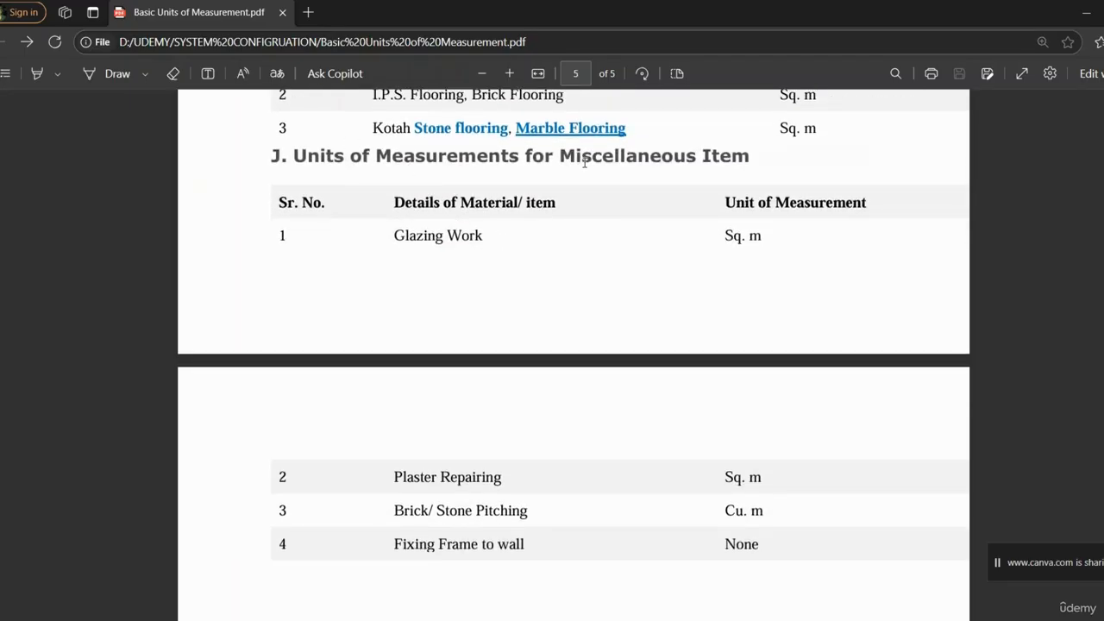
pyautogui.scroll(-1, 494, 322)
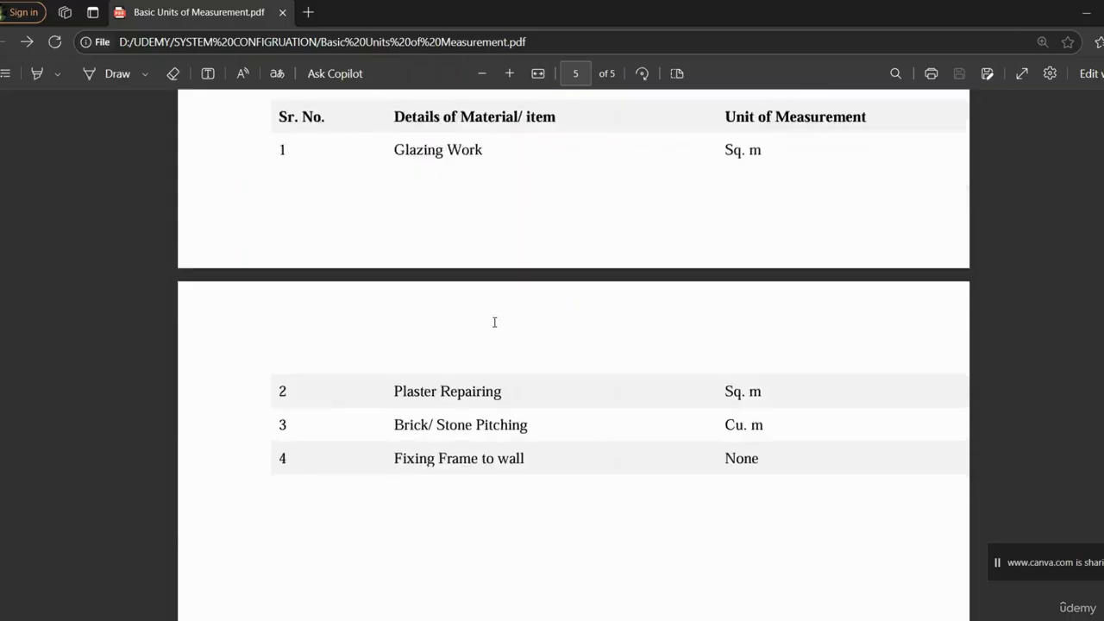
pyautogui.scroll(-3, 529, 320)
# Return to the Units of Measurements for Various Types of Work introduction and mark its opening text on civil engineering units
pyautogui.scroll(15, 535, 314)
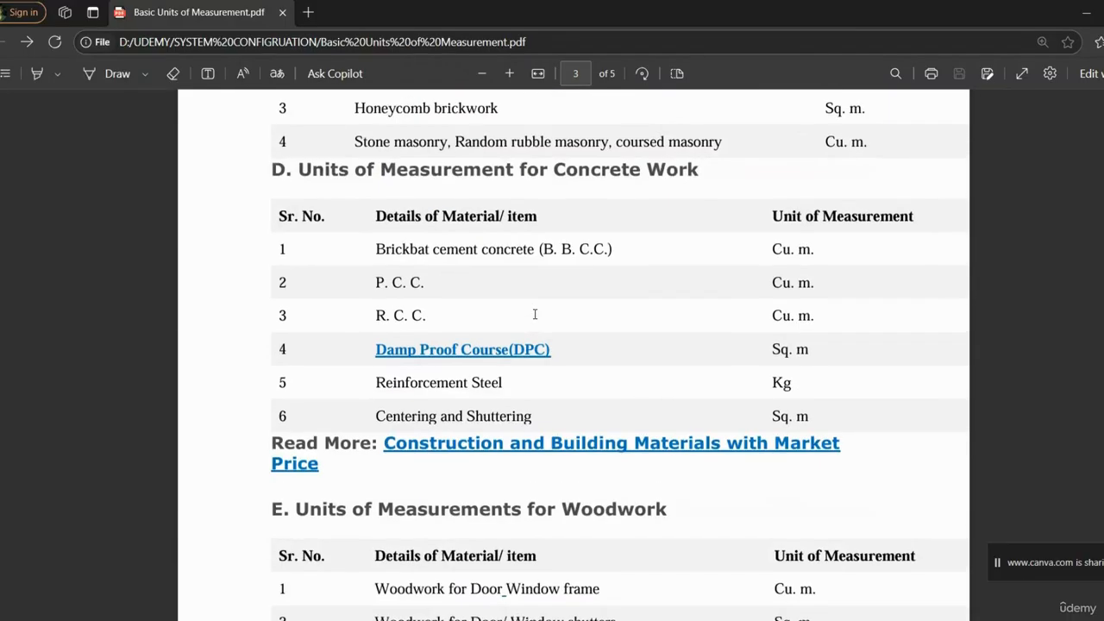
pyautogui.scroll(20, 526, 315)
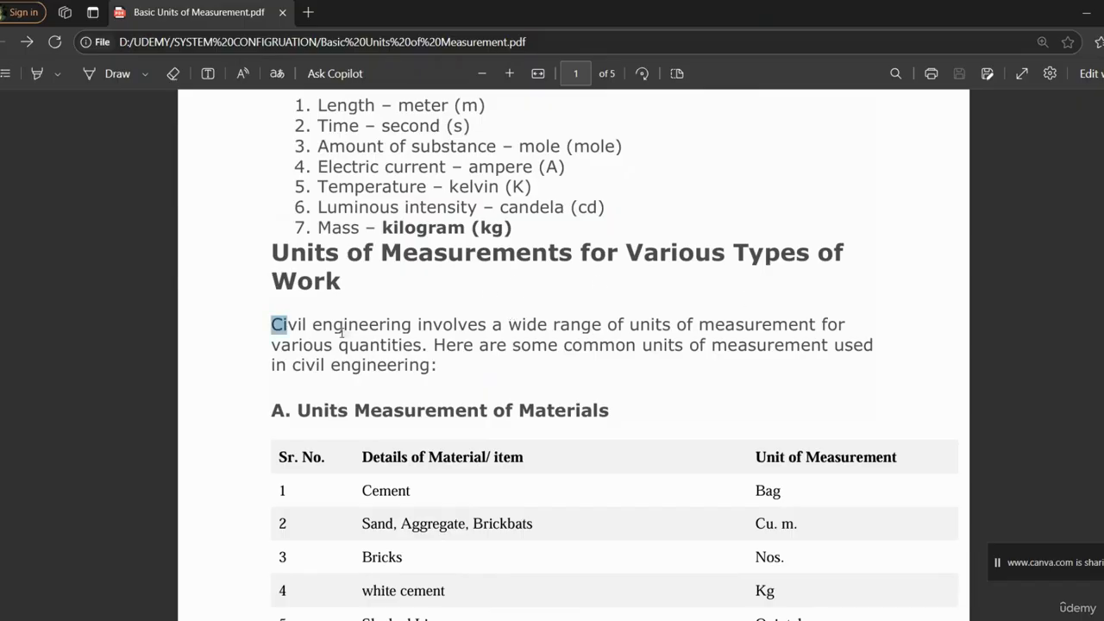
pyautogui.moveTo(276, 324); pyautogui.dragTo(500, 345)
pyautogui.click(449, 419)
pyautogui.scroll(3, 791, 387)
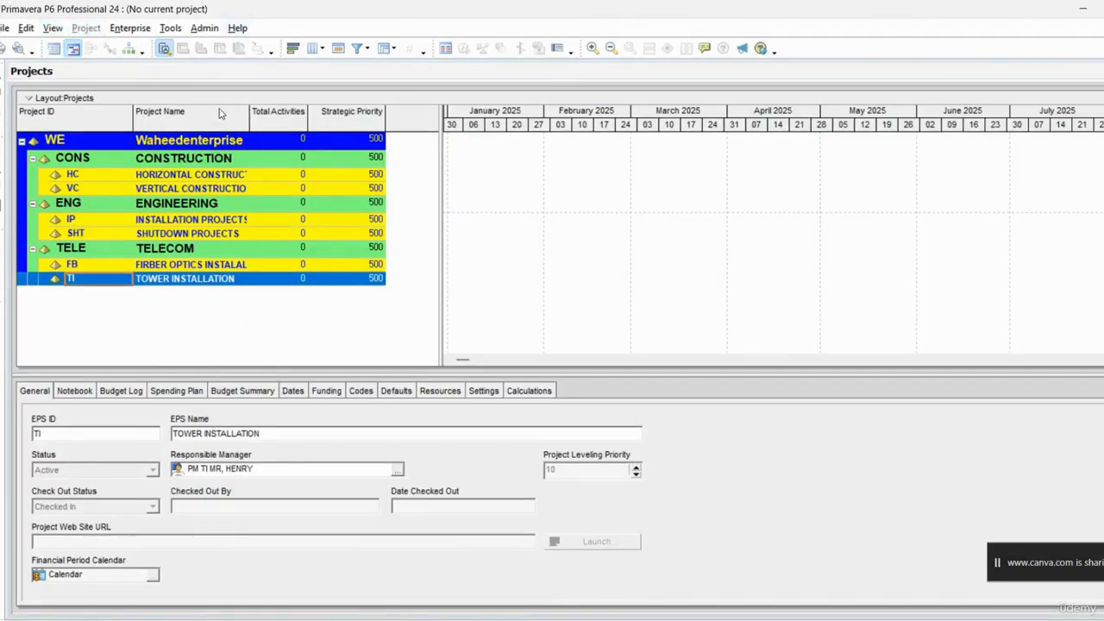
# Switch to Primavera P6 Professional and open the Units of Measure list in Admin Categories
pyautogui.click(205, 32)
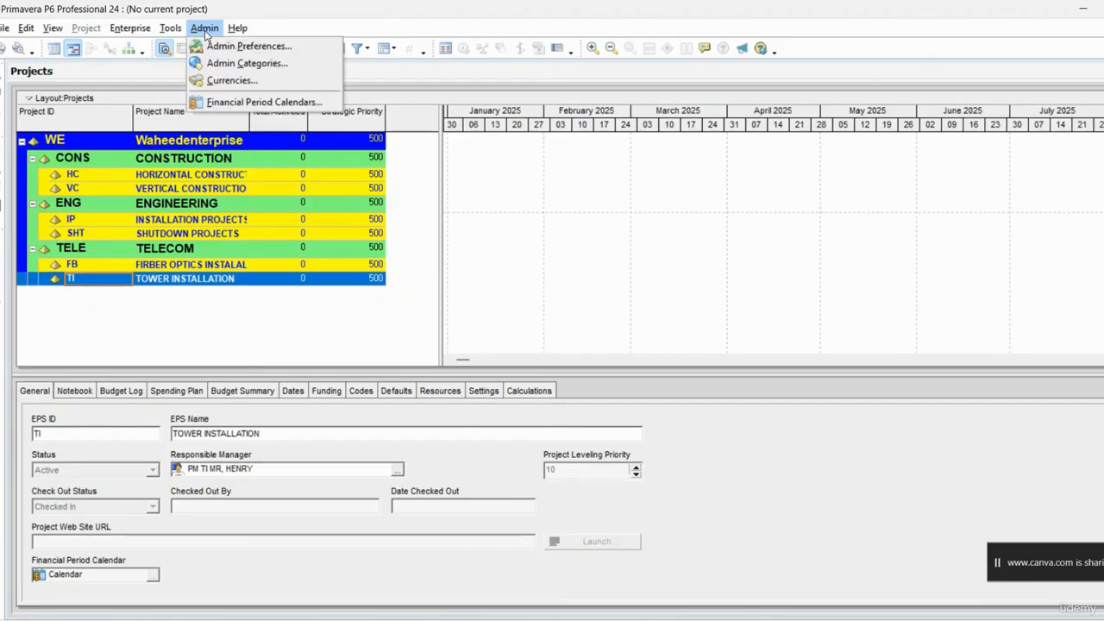
pyautogui.click(230, 65)
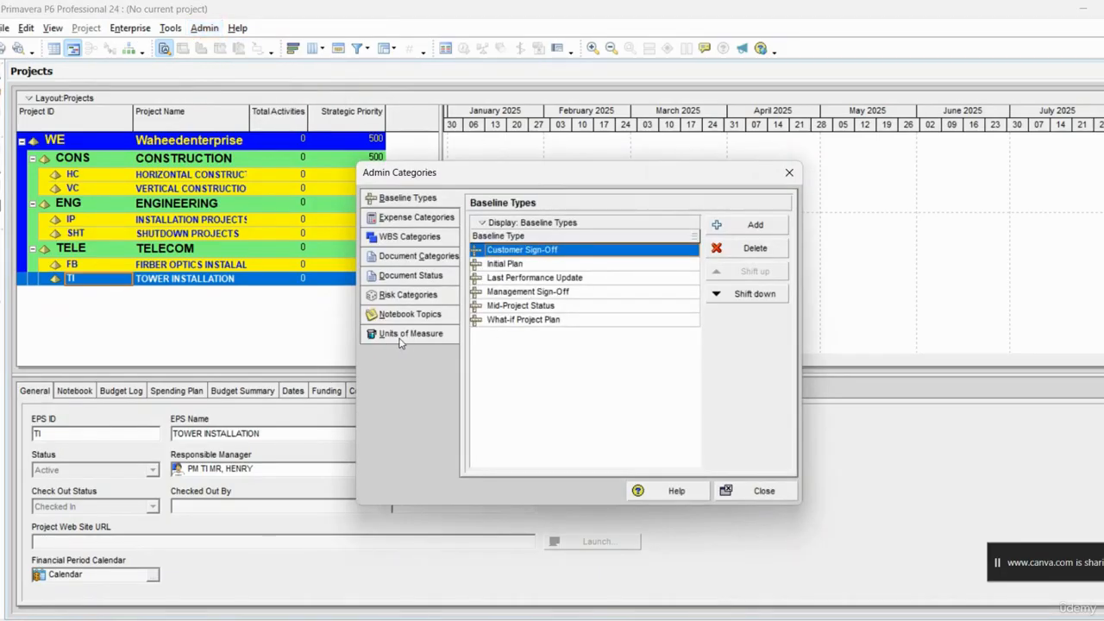
pyautogui.click(410, 339)
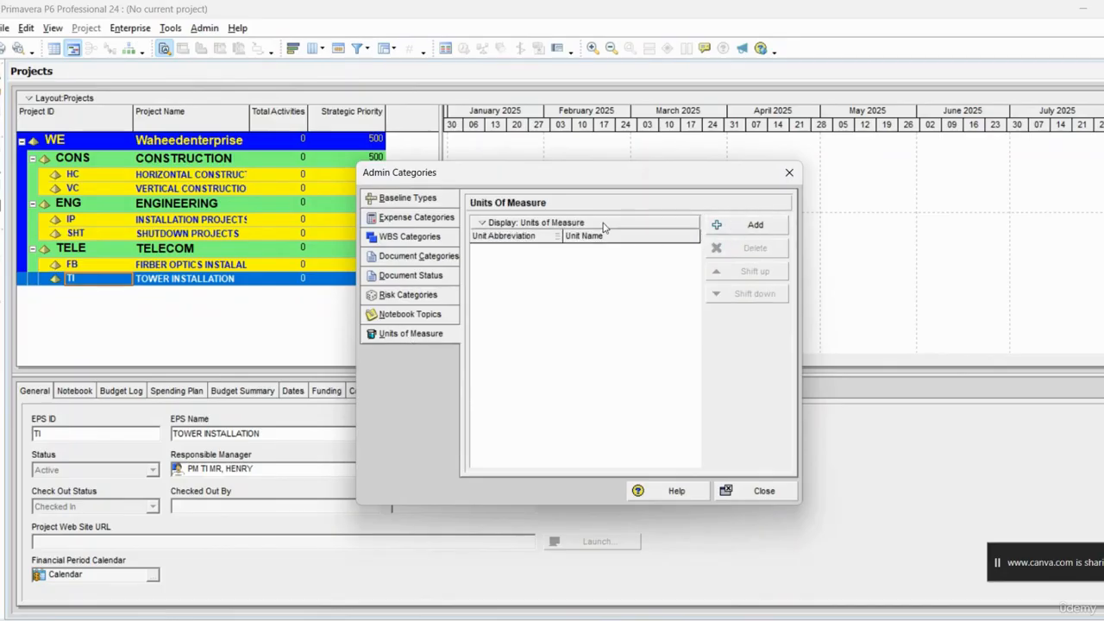
# Add a unit of measure with abbreviation KG and name KILOGRAM
pyautogui.click(754, 229)
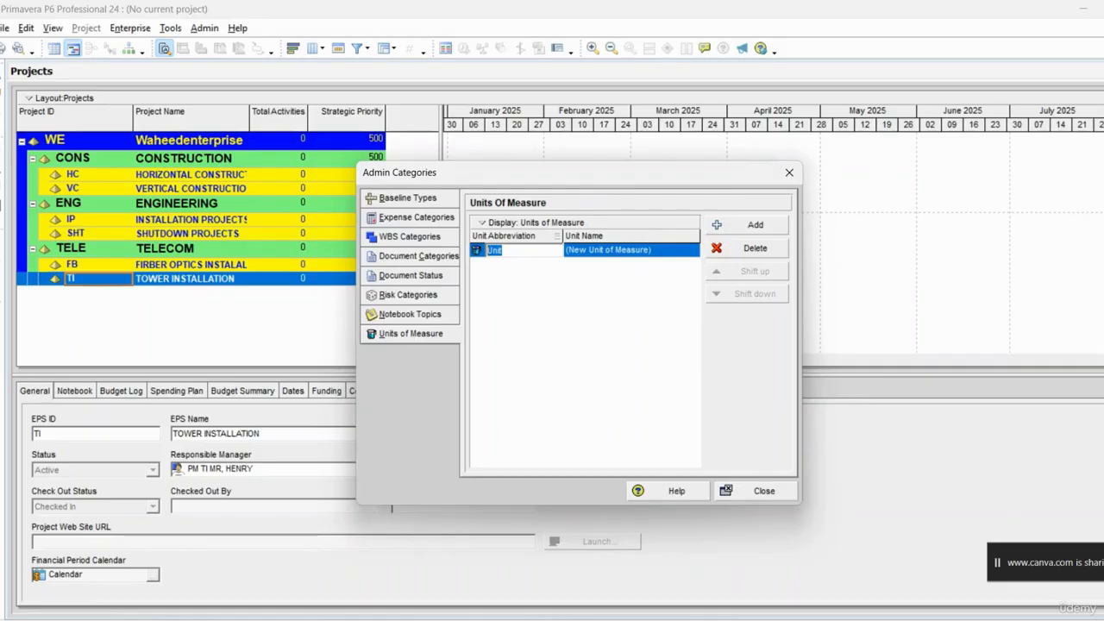
pyautogui.write('KG')
pyautogui.press('Tab')
pyautogui.write('KILOGRAM')
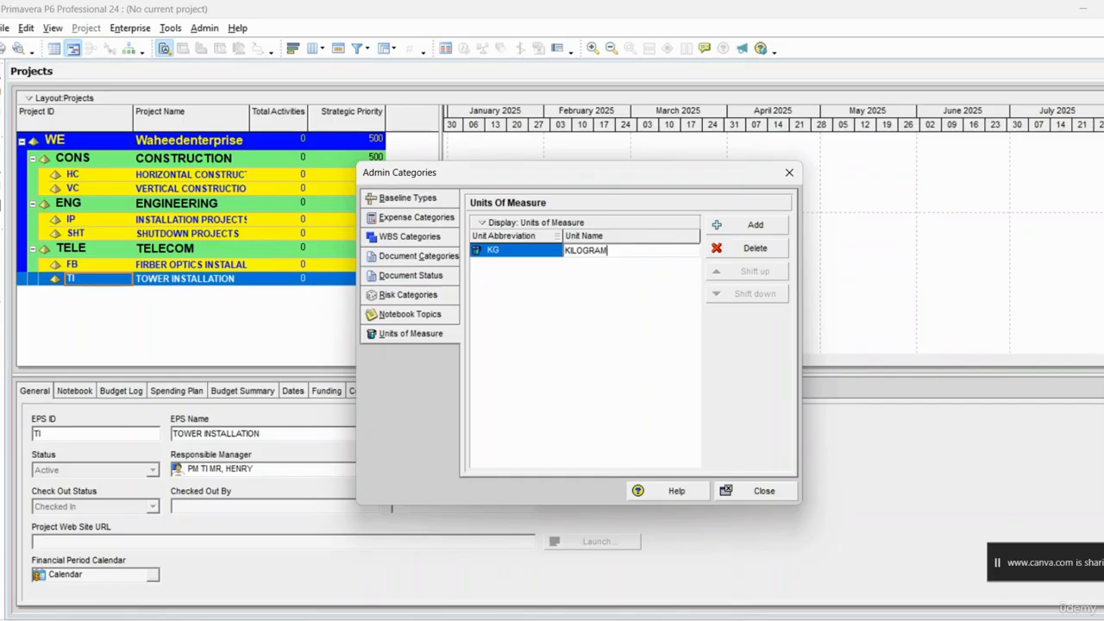
# Add a unit of measure with TONS as both its abbreviation and its name
pyautogui.click(763, 229)
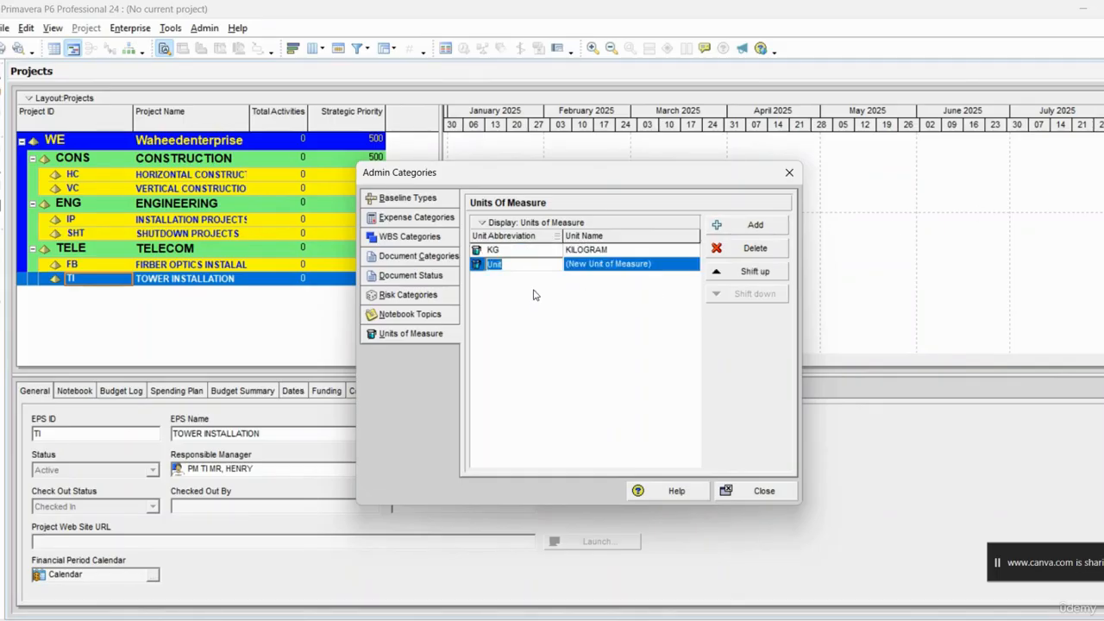
pyautogui.write('TONS')
pyautogui.press('Tab')
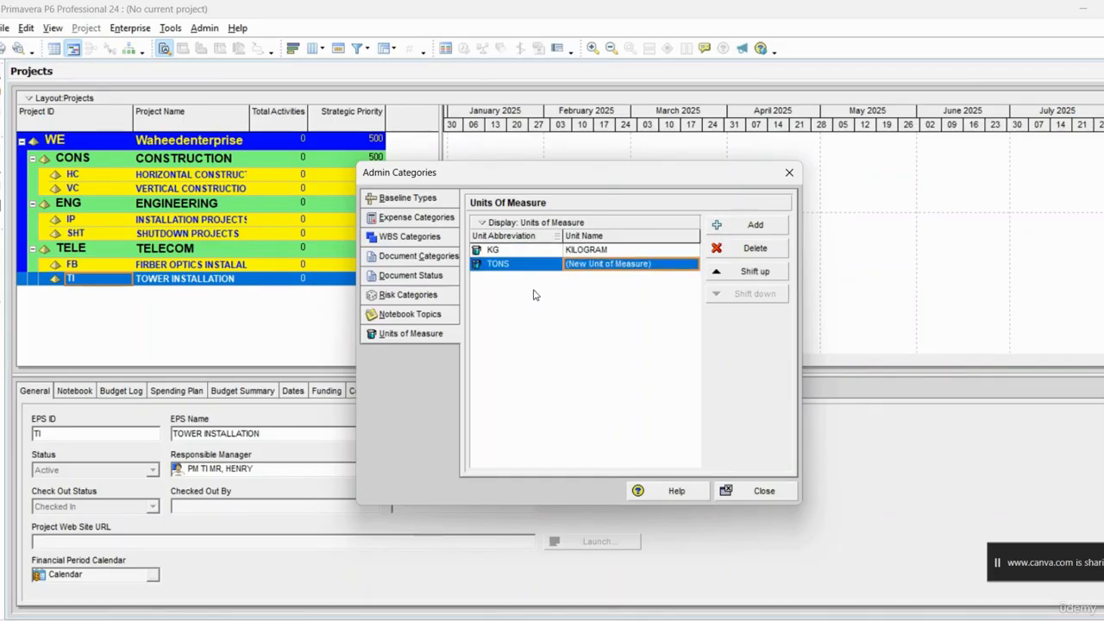
pyautogui.write('TONS')
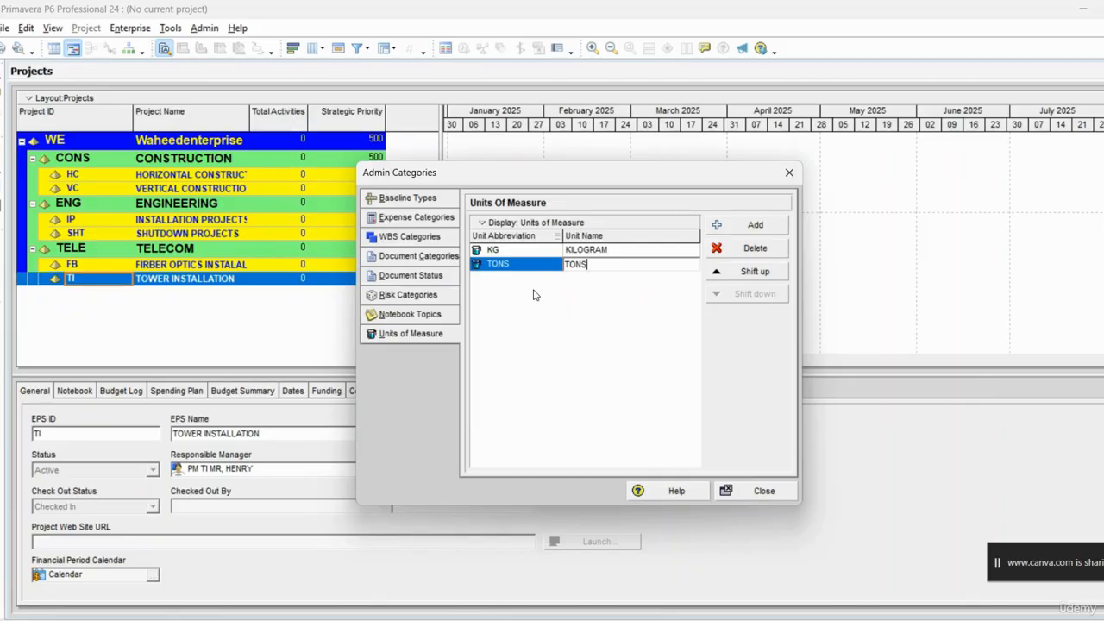
# Add a unit of measure with abbreviation Sft and name "Squre Feet"
pyautogui.click(744, 225)
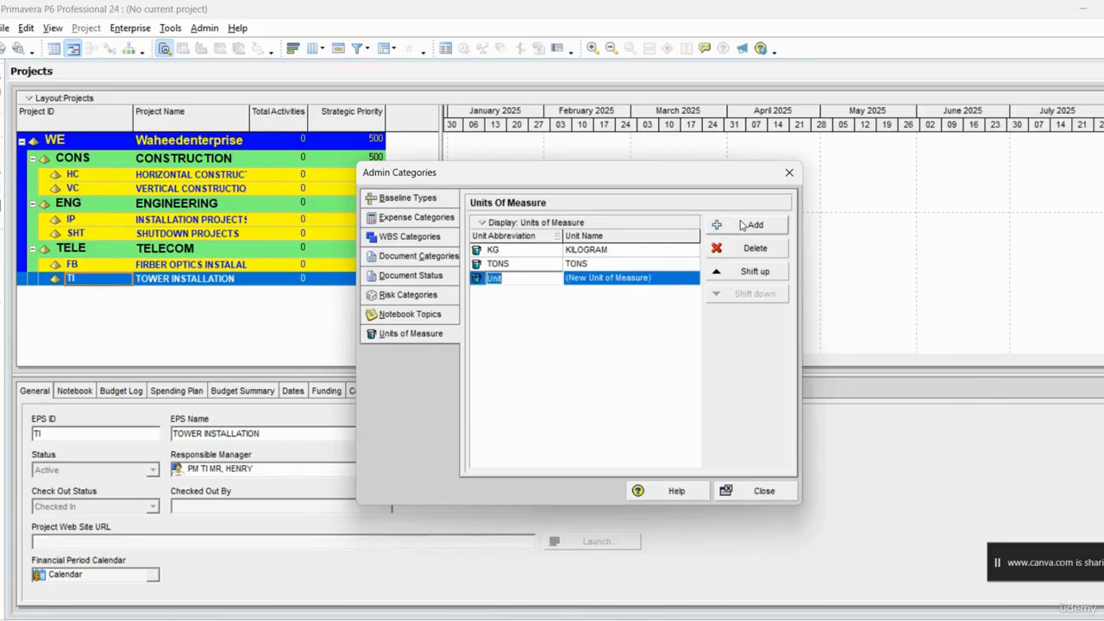
pyautogui.press('BackSpace')
pyautogui.write('Sft')
pyautogui.press('Tab')
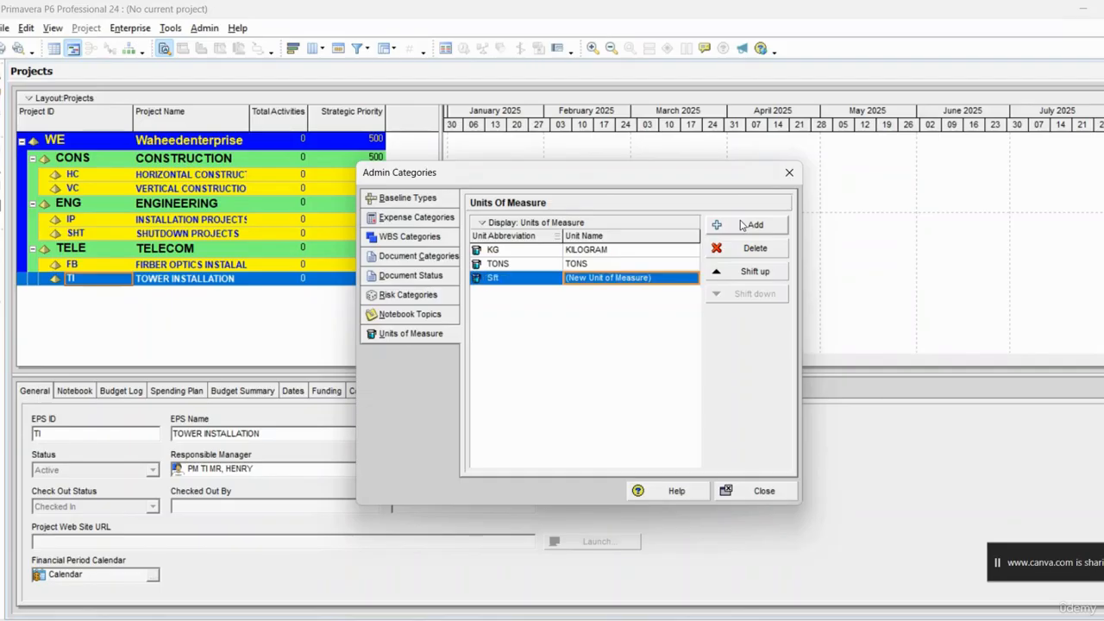
pyautogui.press('BackSpace')
pyautogui.write('S')
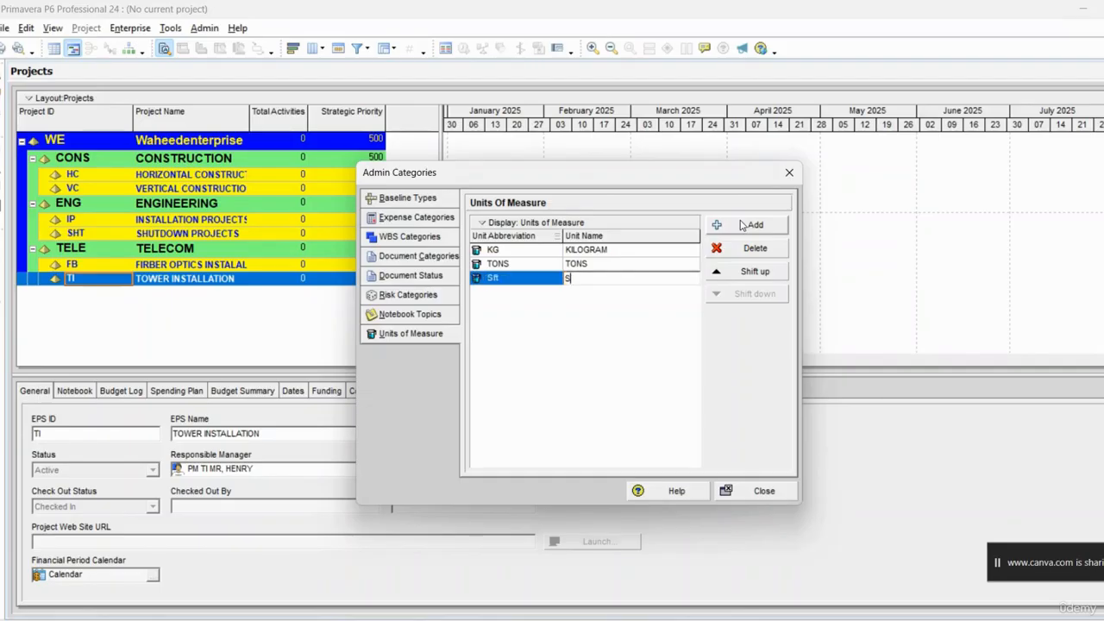
pyautogui.write('qure Feet')
# Add a unit of measure with abbreviation Cft and name Cubic Feet
pyautogui.click(742, 225)
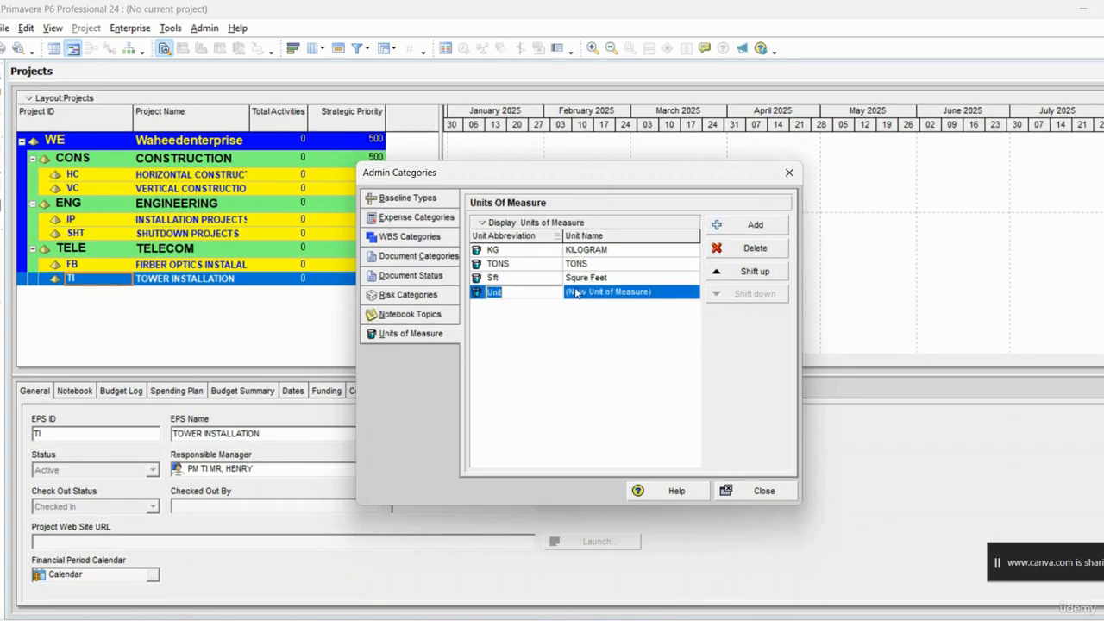
pyautogui.write('Cft')
pyautogui.press('Tab')
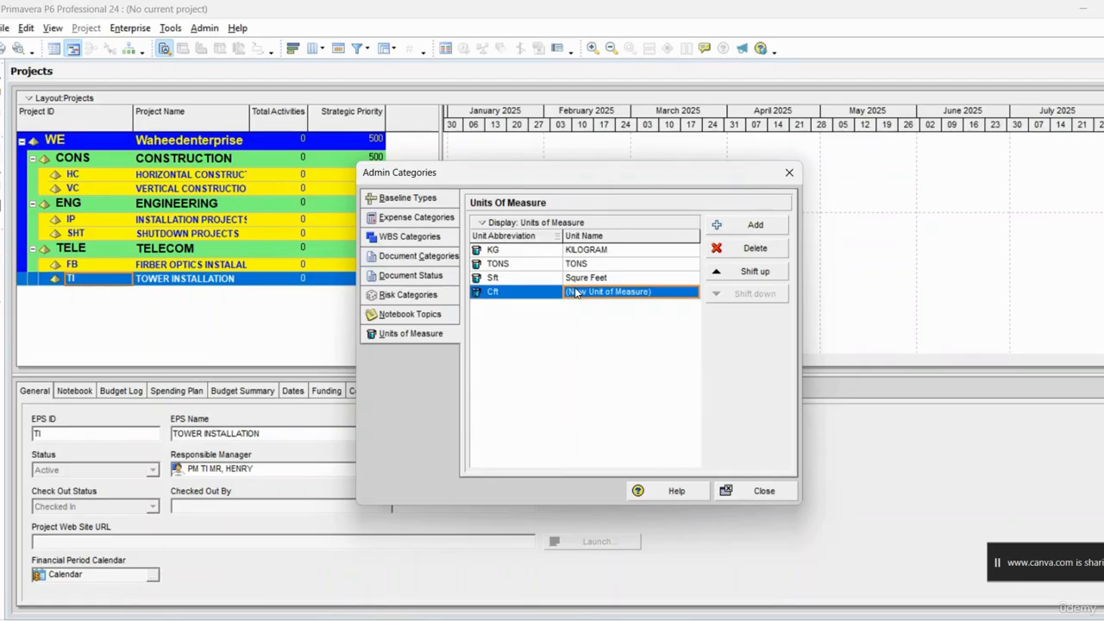
pyautogui.write('Cubic ')
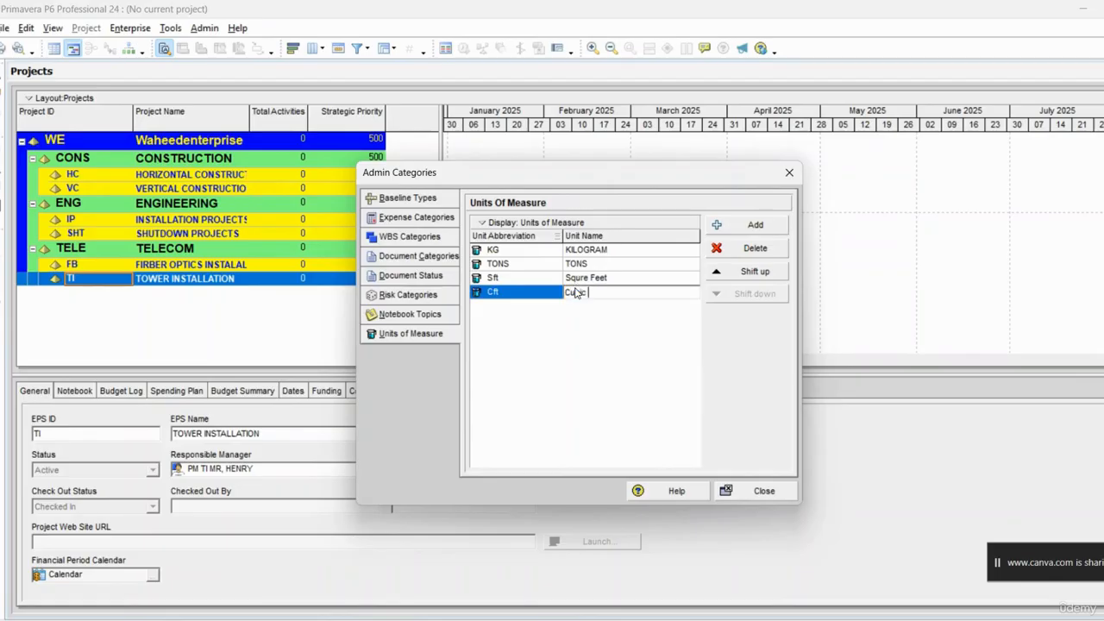
pyautogui.write('Feee')
pyautogui.press('BackSpace')
pyautogui.press('BackSpace')
pyautogui.press('BackSpace')
pyautogui.write('et')
pyautogui.press('BackSpace')
pyautogui.write('et')
# Add a unit of measure with abbreviation Nos and name Numbers, and close the Admin Categories dialog
pyautogui.click(752, 225)
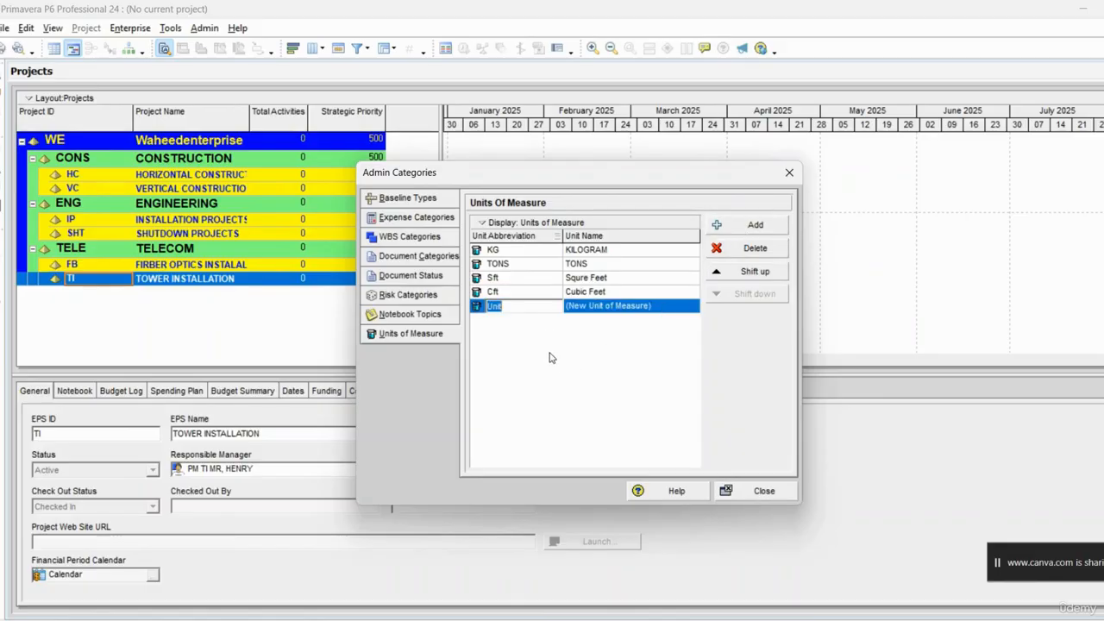
pyautogui.write('Nos')
pyautogui.press('Tab')
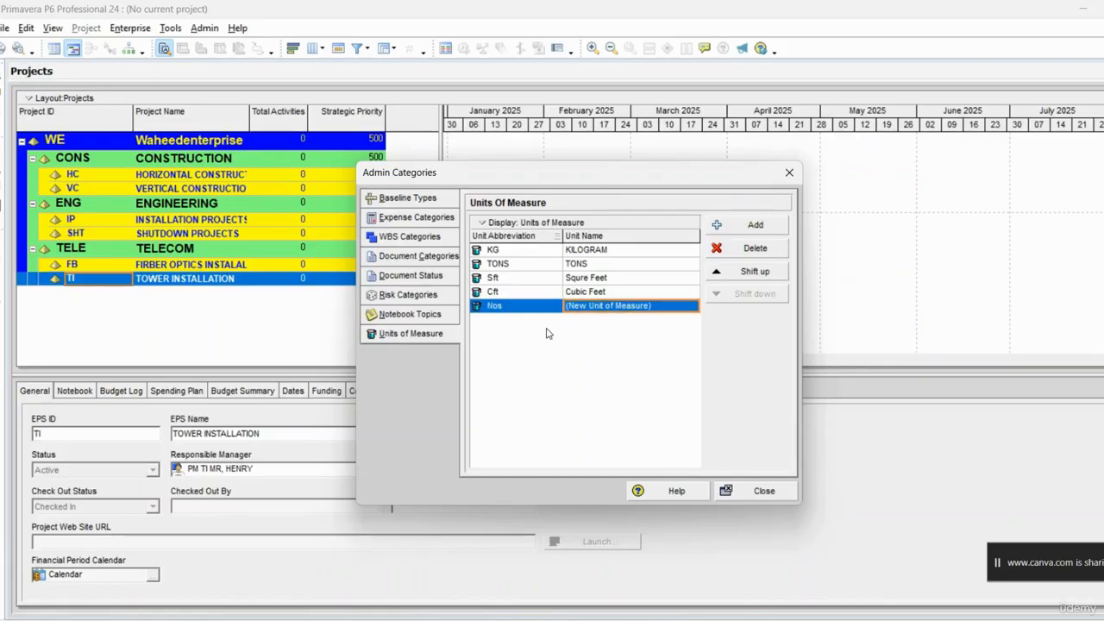
pyautogui.write('Numbers')
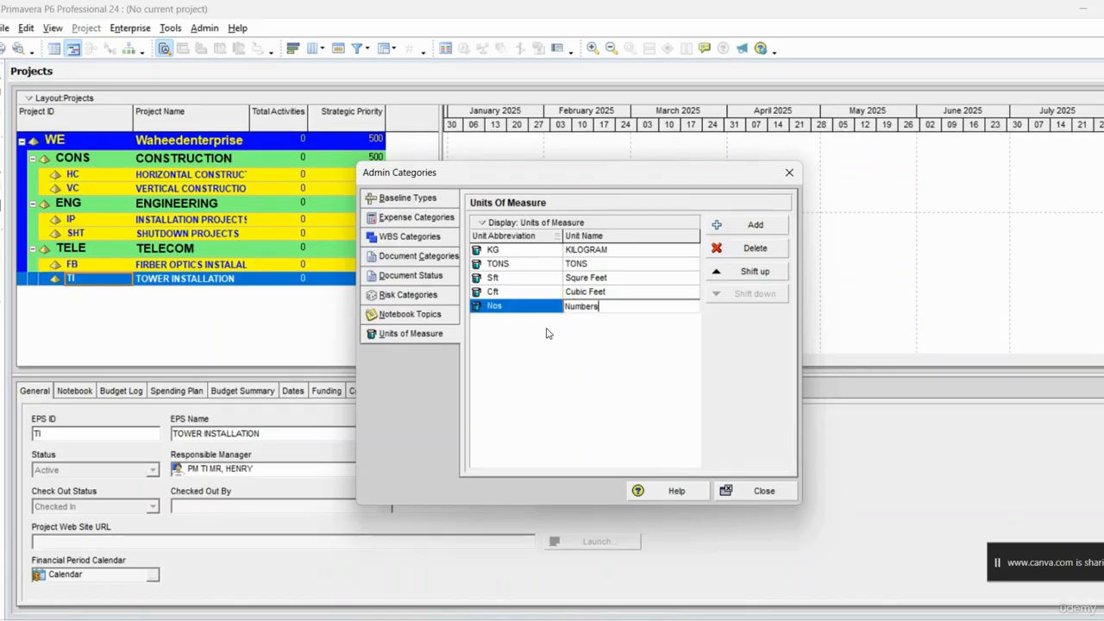
pyautogui.click(598, 345)
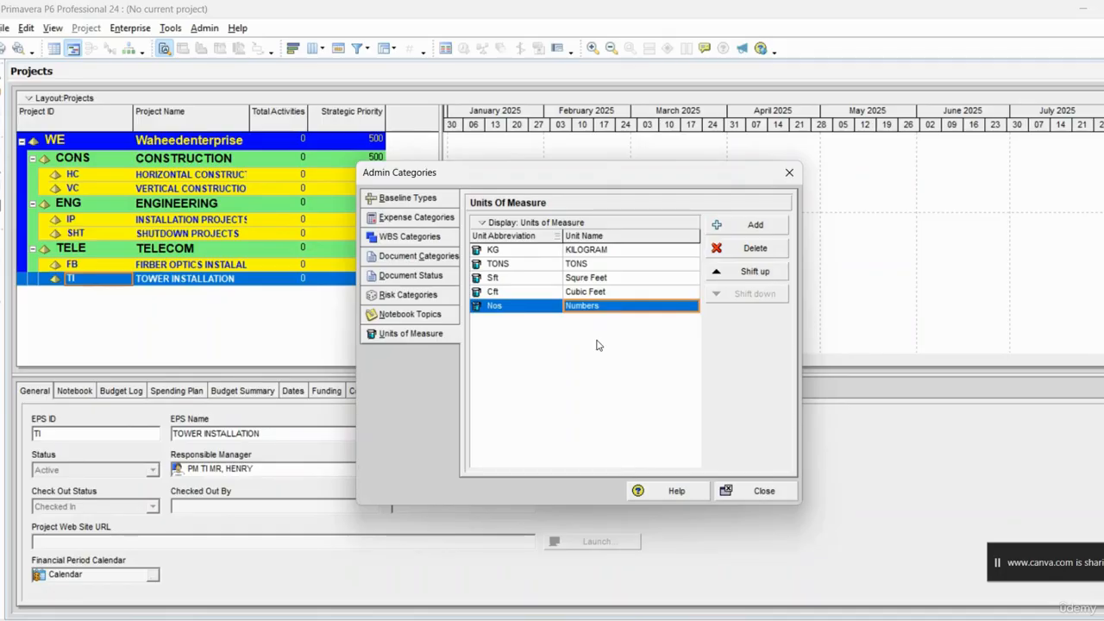
pyautogui.click(750, 497)
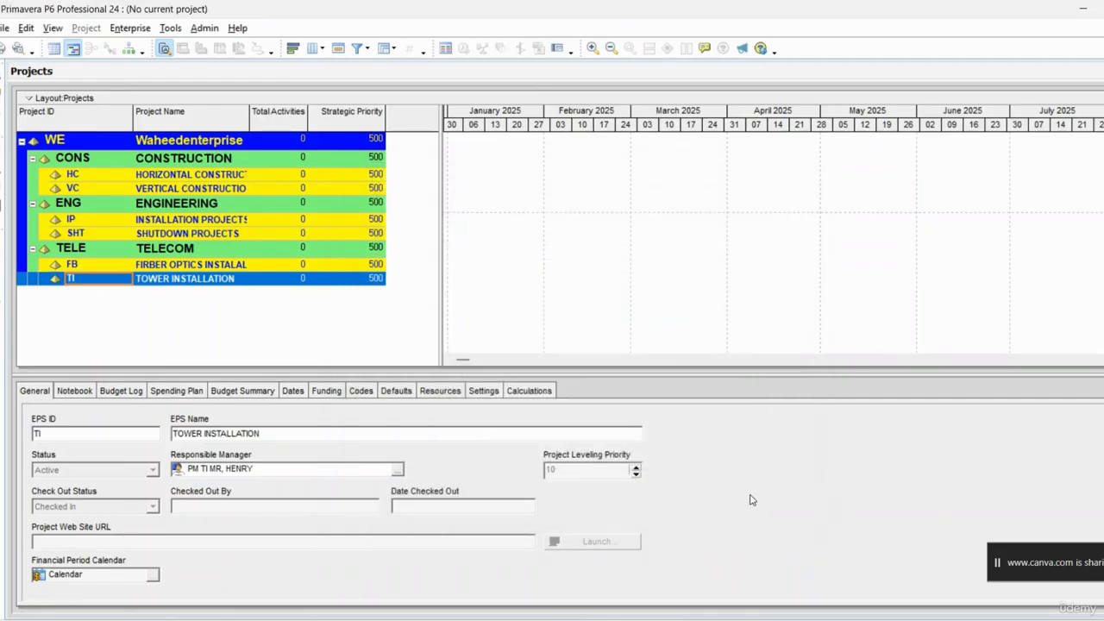